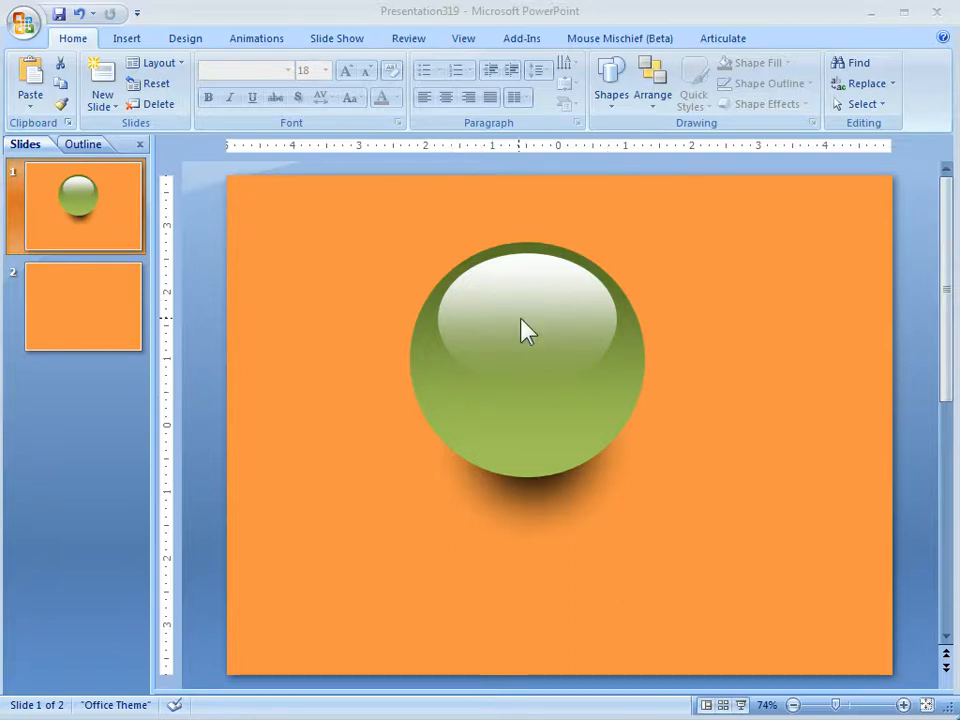
Step: Separate the glossy sphere's layers on slide 1: move the white highlight beside the circle, and shift the green circle off its shadow and back
{"action": "mouse_move", "coordinate": [521, 308]}
{"action": "left_mouse_down"}
{"action": "mouse_move", "coordinate": [671, 314]}
{"action": "mouse_move", "coordinate": [748, 303]}
{"action": "left_mouse_up"}
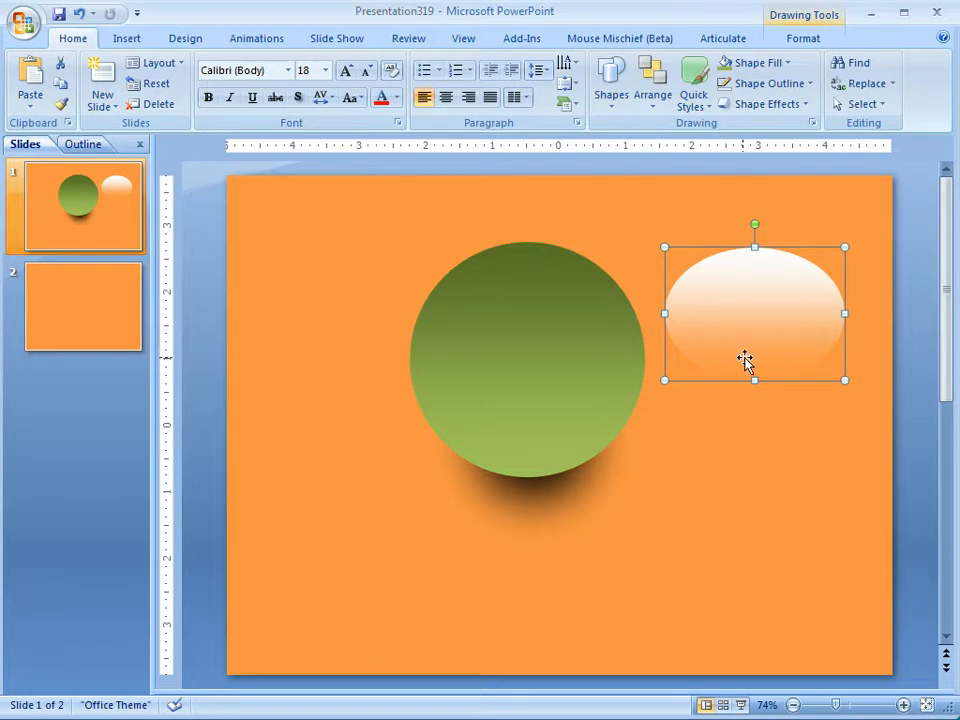
{"action": "left_click", "coordinate": [538, 347]}
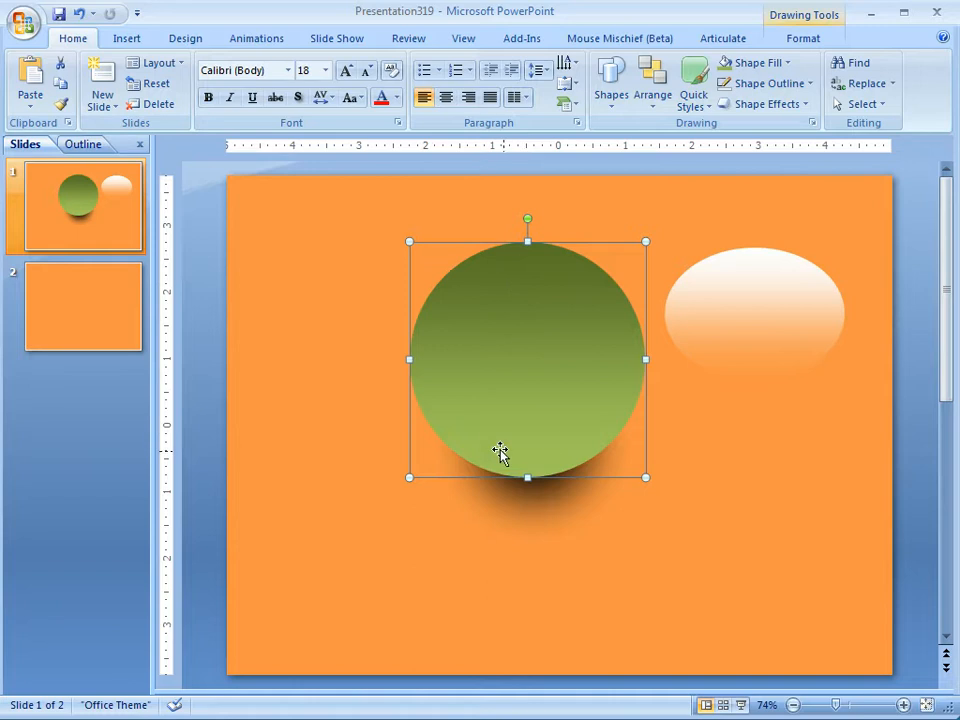
{"action": "left_click_drag", "start_coordinate": [553, 393], "coordinate": [392, 336]}
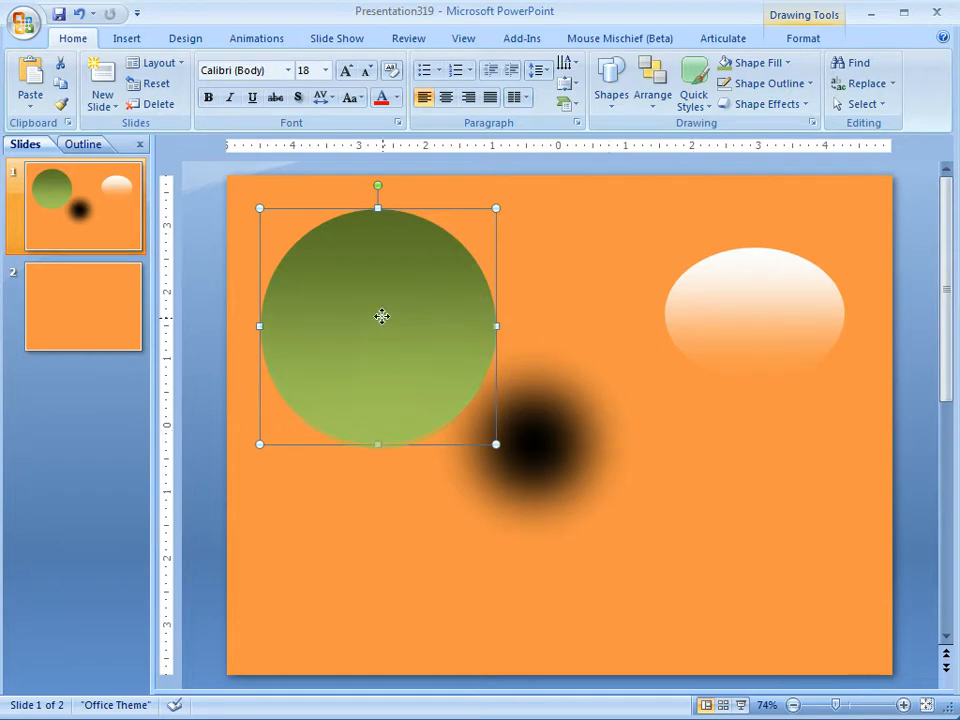
{"action": "left_click_drag", "start_coordinate": [381, 315], "coordinate": [529, 338]}
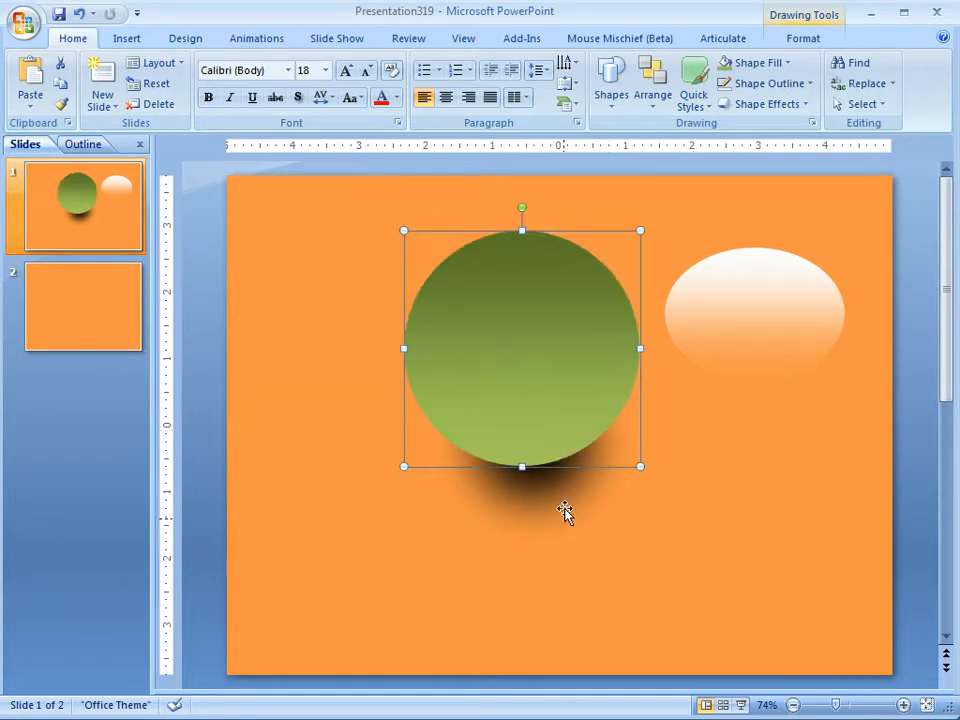
{"action": "left_click_drag", "start_coordinate": [521, 381], "coordinate": [534, 388]}
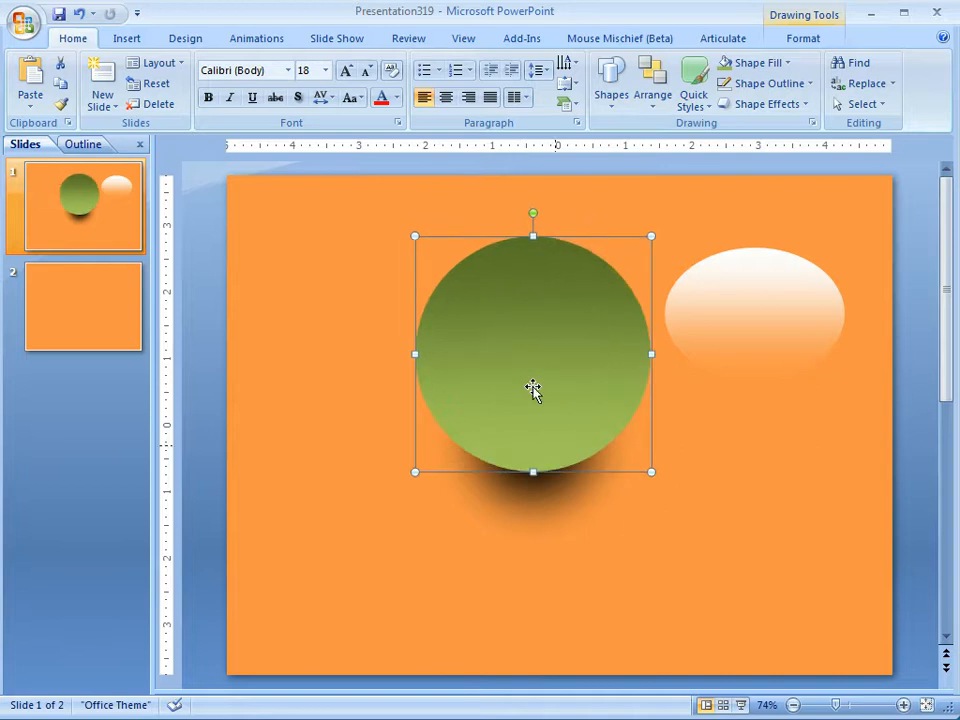
{"action": "left_click", "coordinate": [630, 532]}
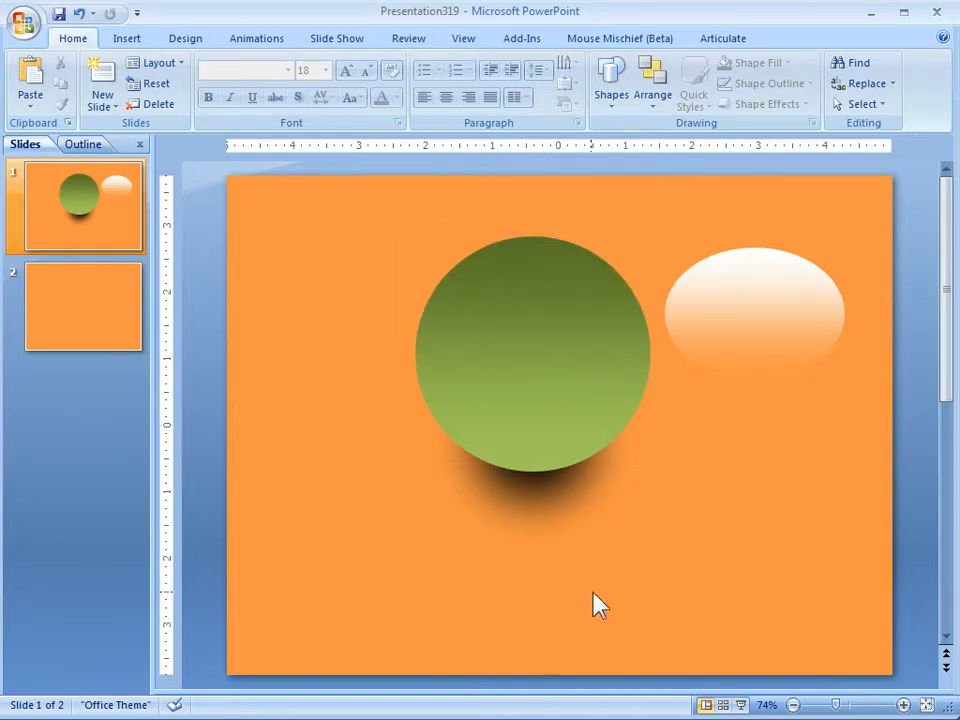
Step: Draw a circle about 3.5 inches wide on slide 2 and place it right of the slide's centre
{"action": "left_click", "coordinate": [104, 312]}
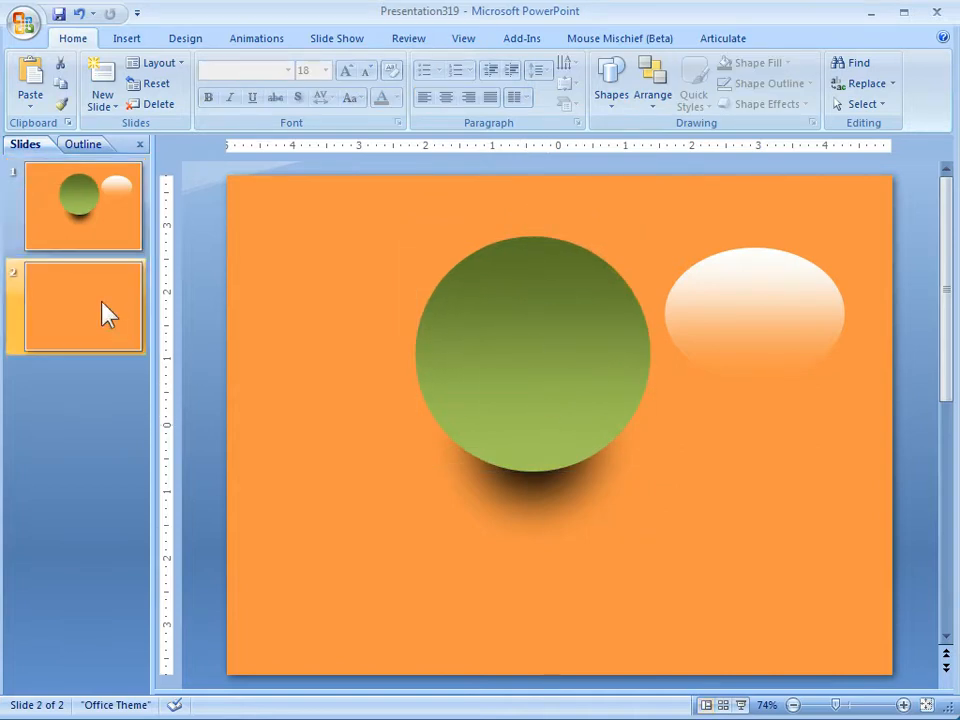
{"action": "left_click", "coordinate": [615, 105]}
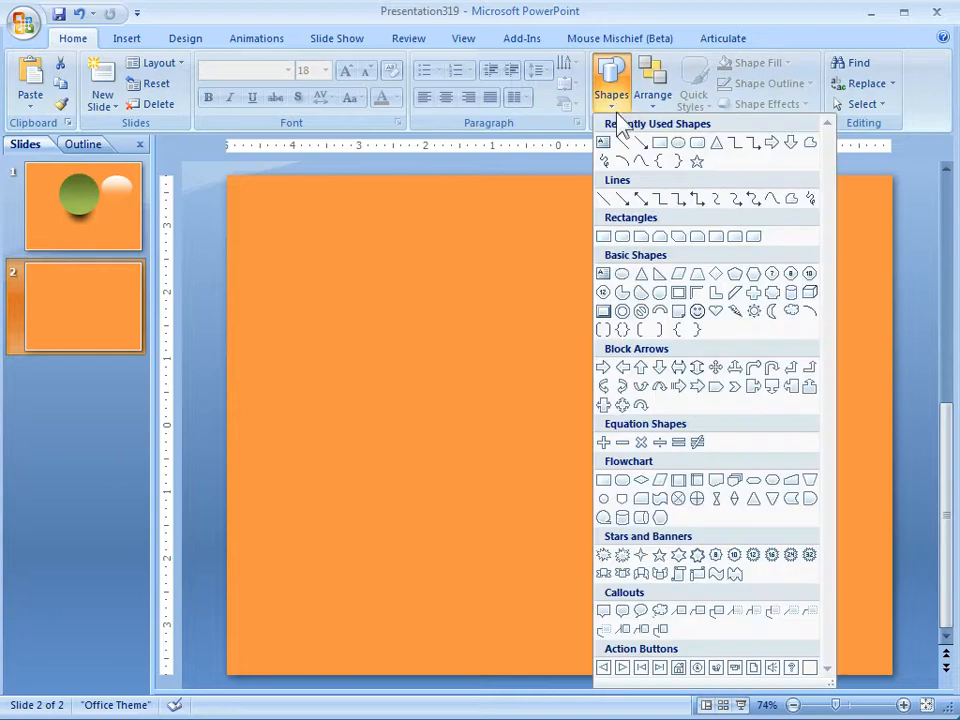
{"action": "left_click", "coordinate": [686, 159]}
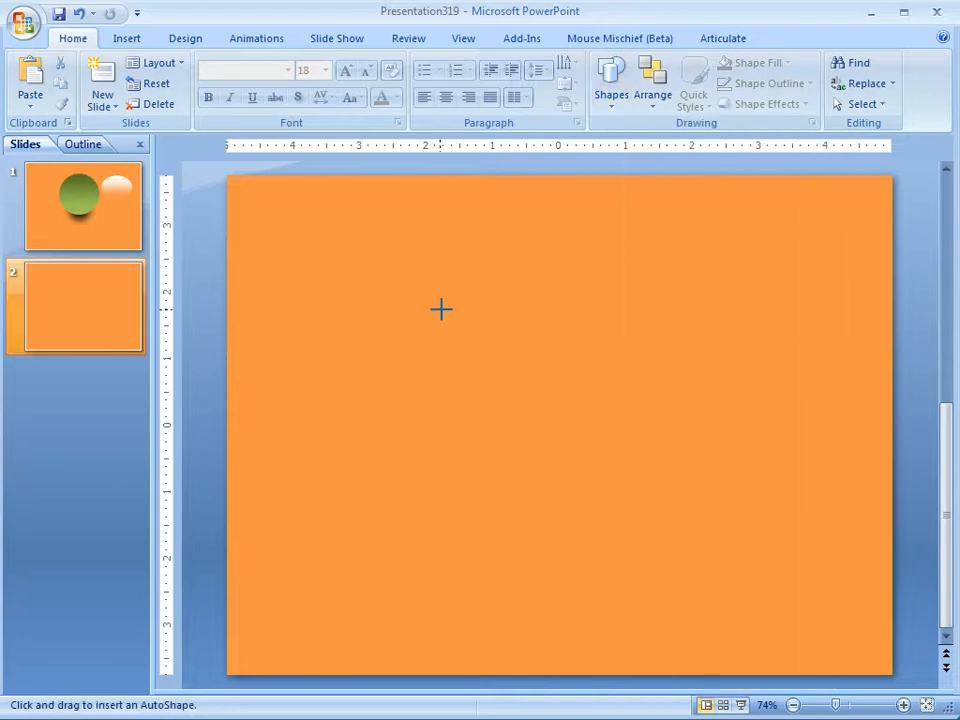
{"action": "left_click_drag", "start_coordinate": [442, 308], "coordinate": [677, 536]}
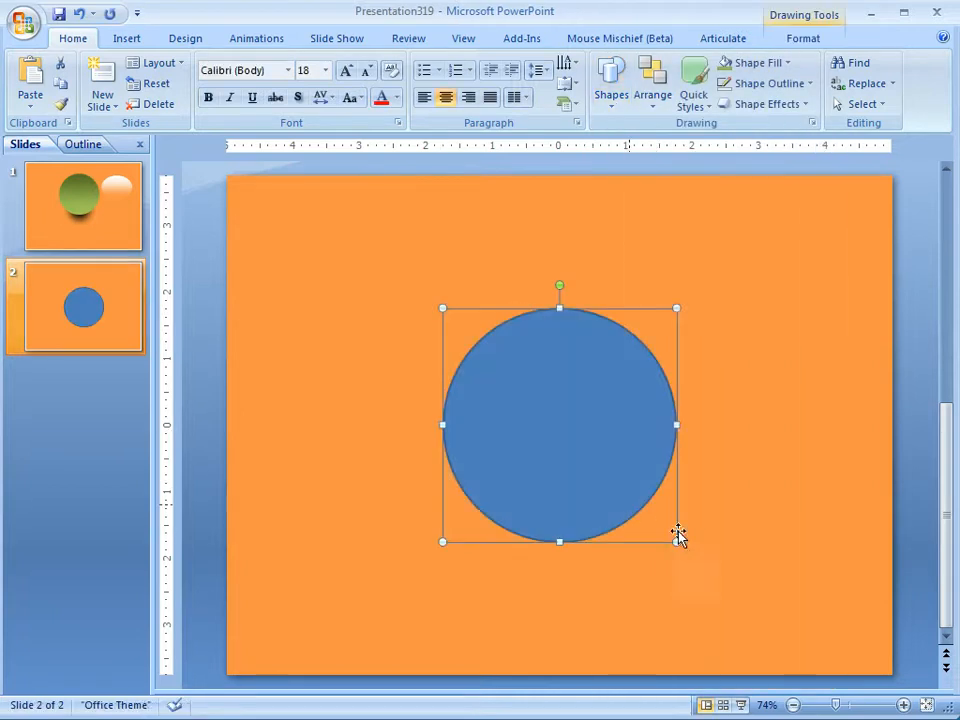
{"action": "left_click_drag", "start_coordinate": [581, 426], "coordinate": [568, 401]}
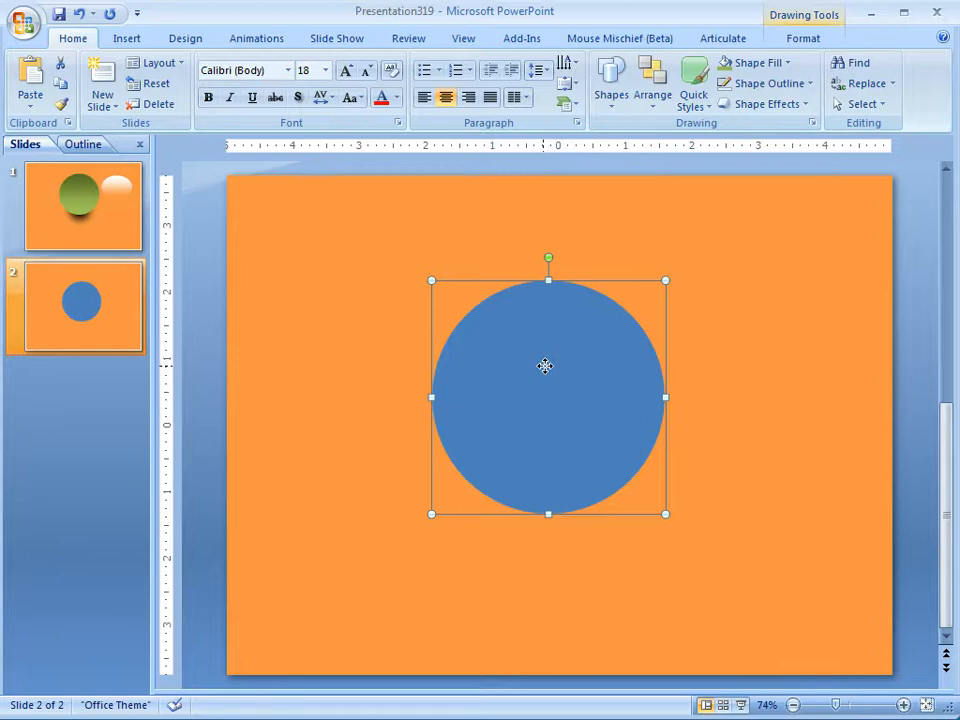
{"action": "left_click_drag", "start_coordinate": [545, 366], "coordinate": [642, 346]}
Step: Give the new circle a linear gradient fill with a 90° angle
{"action": "right_click", "coordinate": [638, 352]}
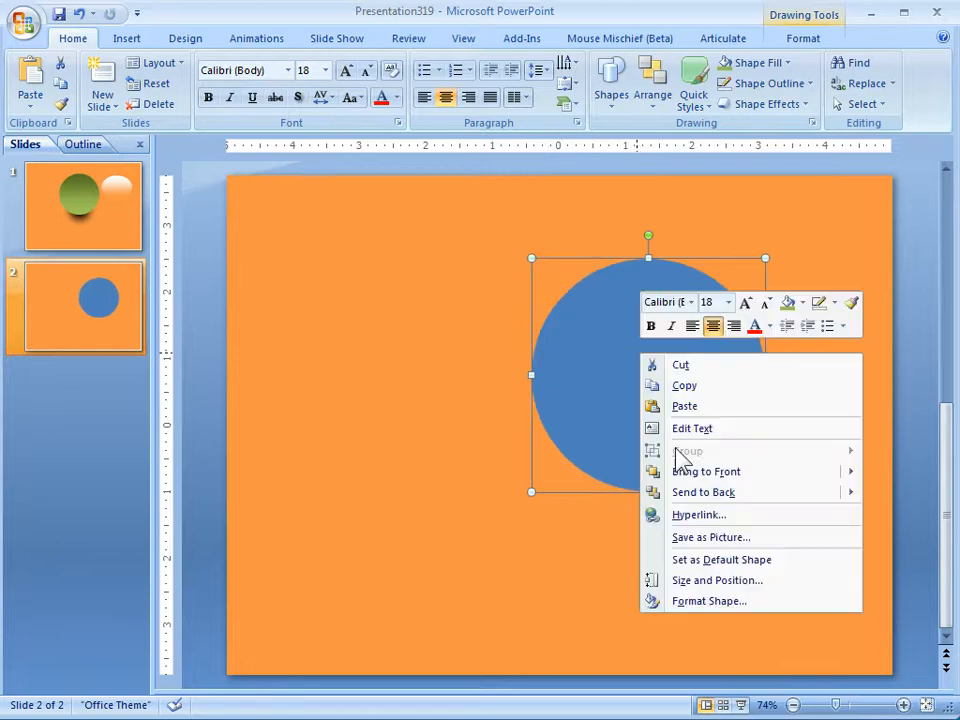
{"action": "left_click", "coordinate": [727, 605]}
{"action": "left_click", "coordinate": [146, 153]}
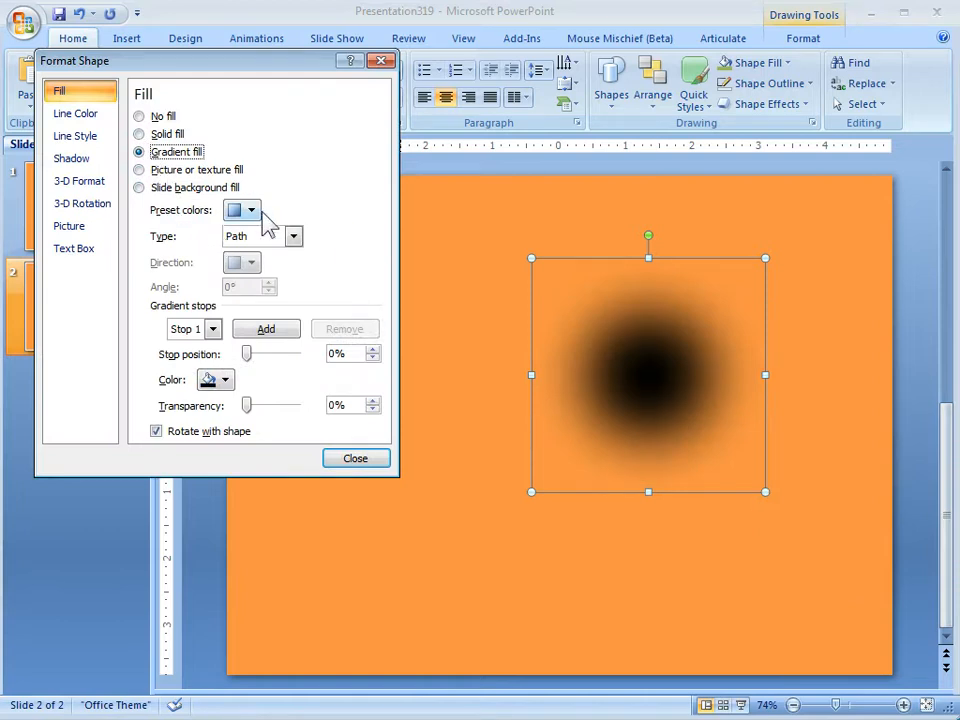
{"action": "left_click", "coordinate": [294, 237]}
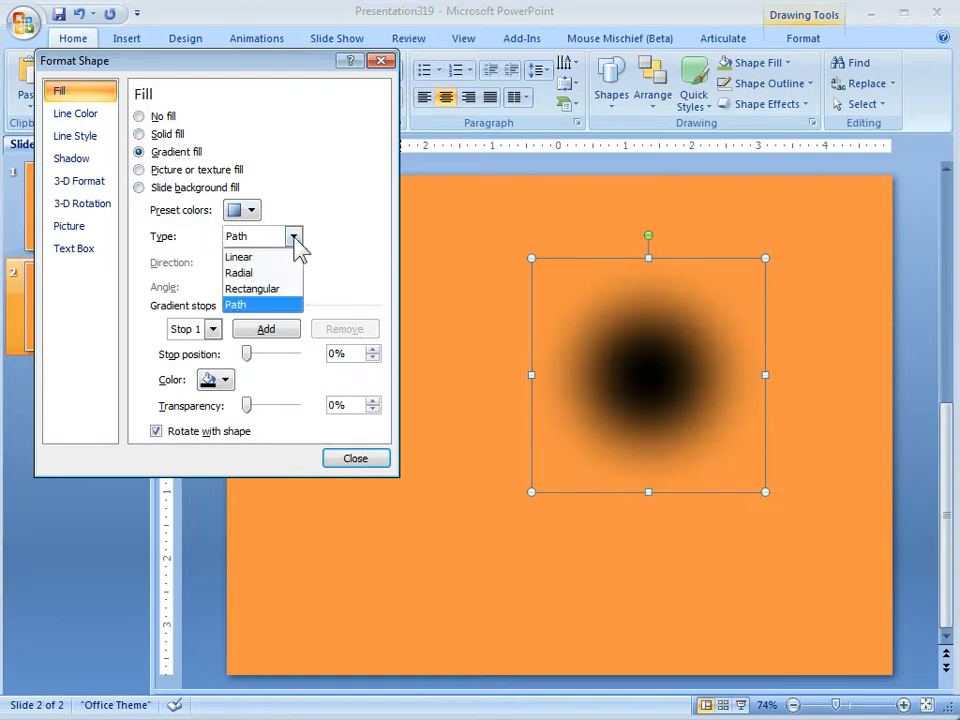
{"action": "left_click", "coordinate": [245, 258]}
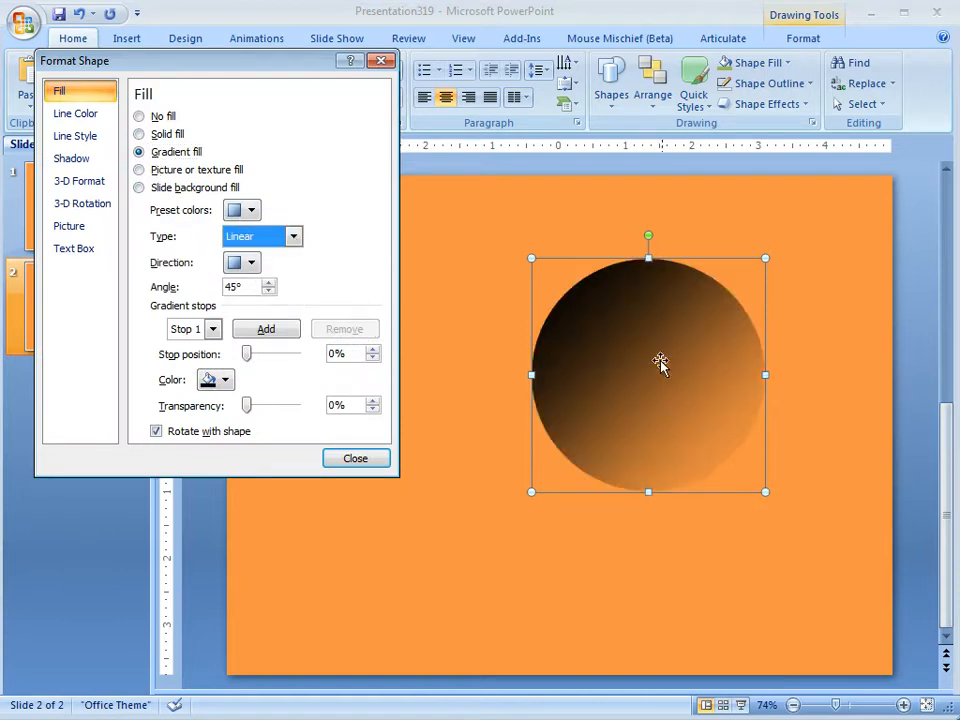
{"action": "left_click", "coordinate": [268, 283]}
{"action": "left_click", "coordinate": [268, 283]}
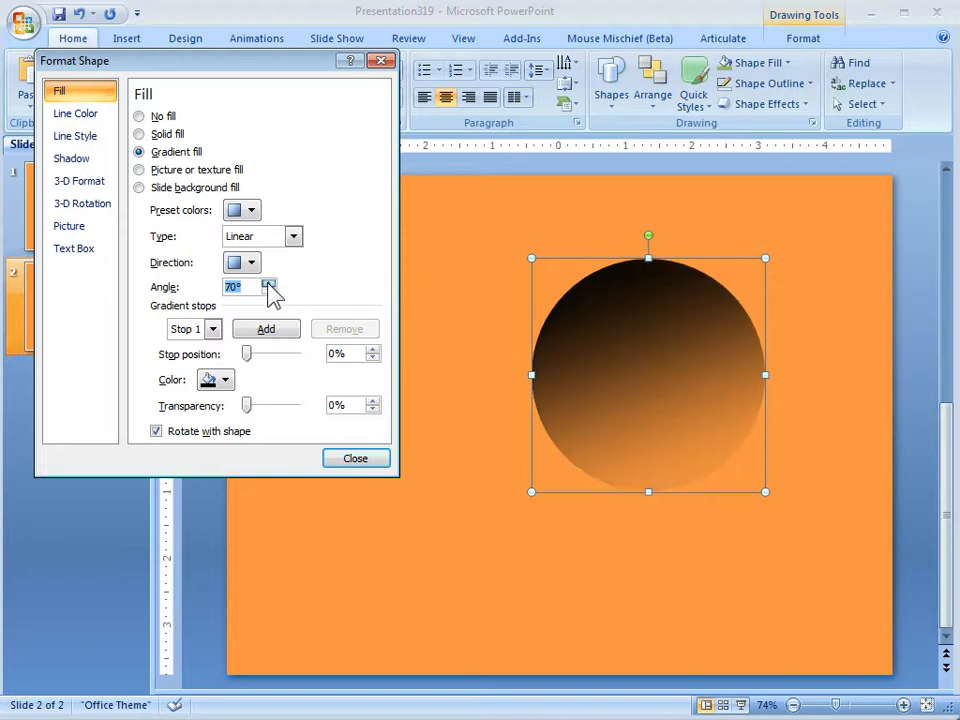
{"action": "left_click", "coordinate": [268, 283]}
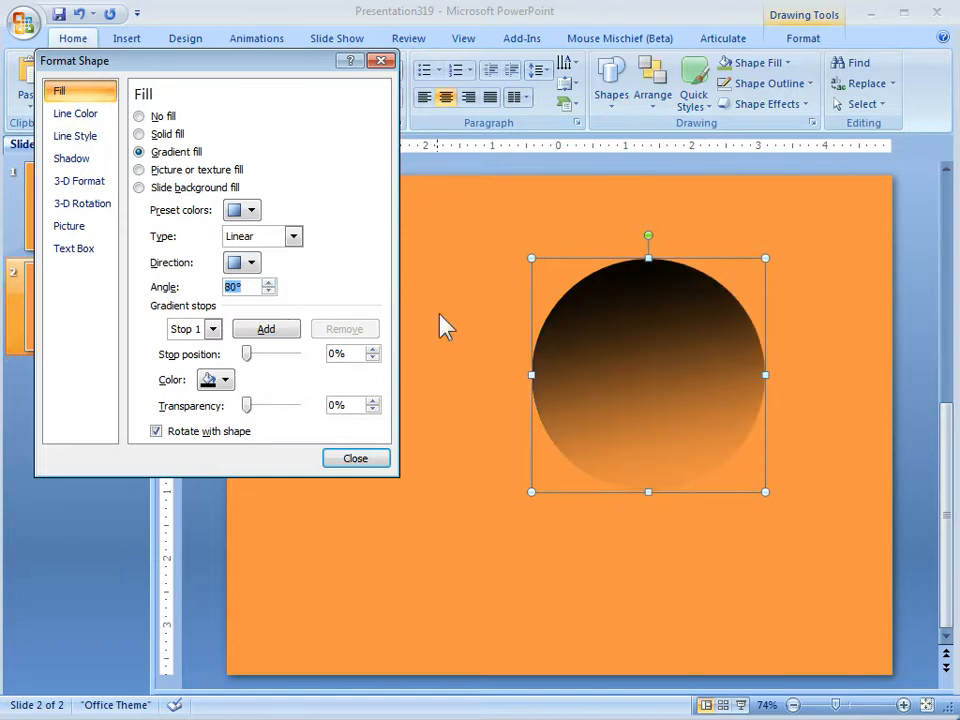
{"action": "left_click", "coordinate": [268, 283]}
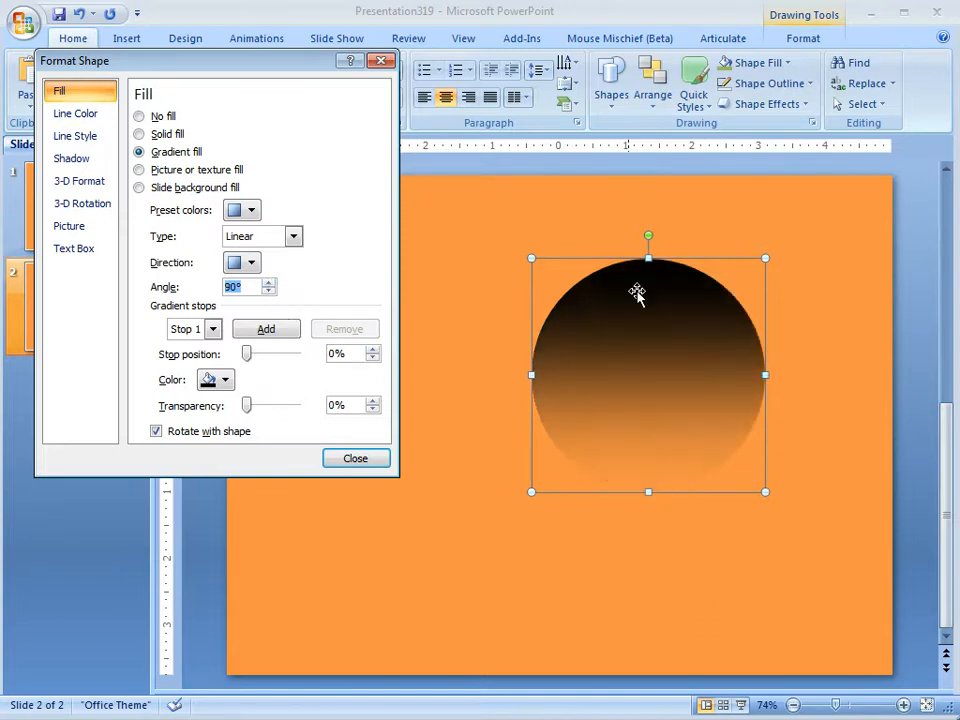
Step: Set the circle's first gradient stop to Dark Blue, Text 2, Darker 25% and its second to a light tint of the same blue
{"action": "left_click", "coordinate": [225, 380]}
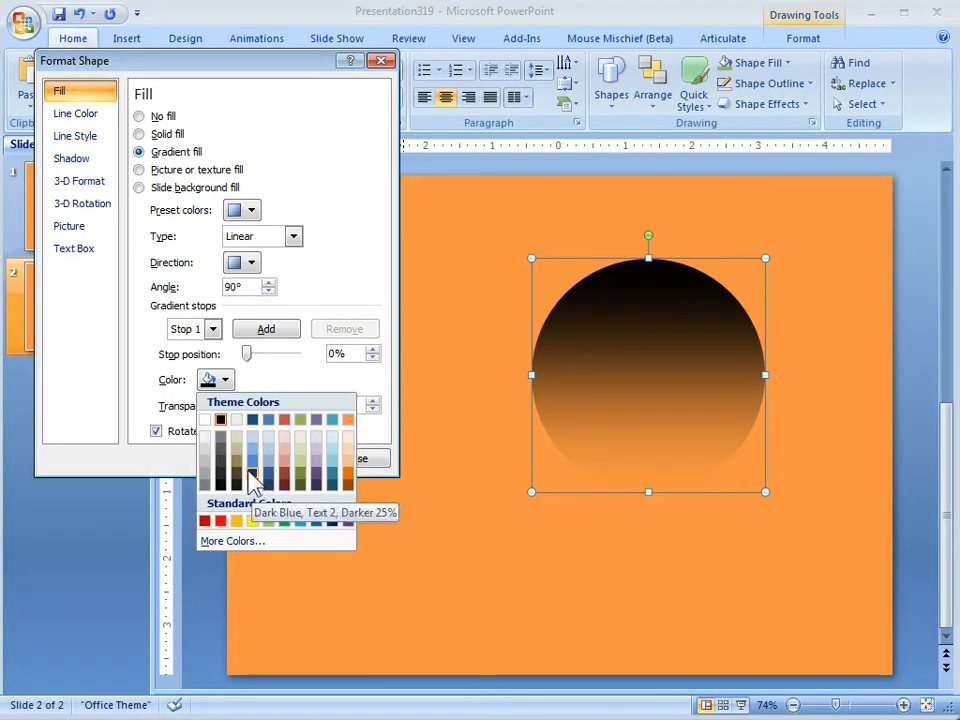
{"action": "left_click", "coordinate": [252, 478]}
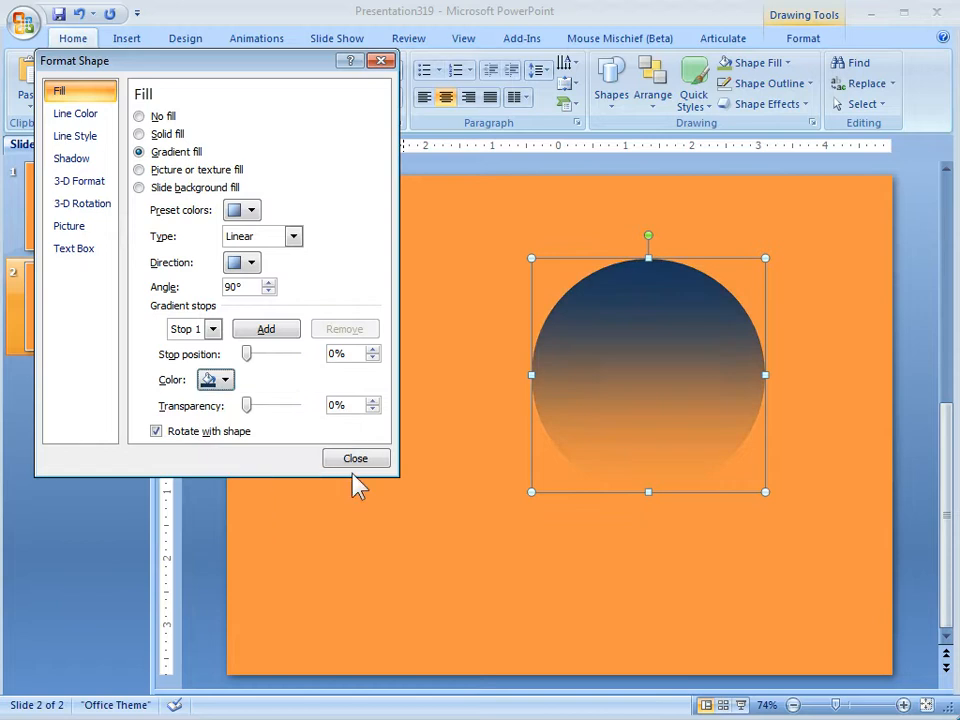
{"action": "left_click", "coordinate": [212, 330]}
{"action": "left_click", "coordinate": [205, 366]}
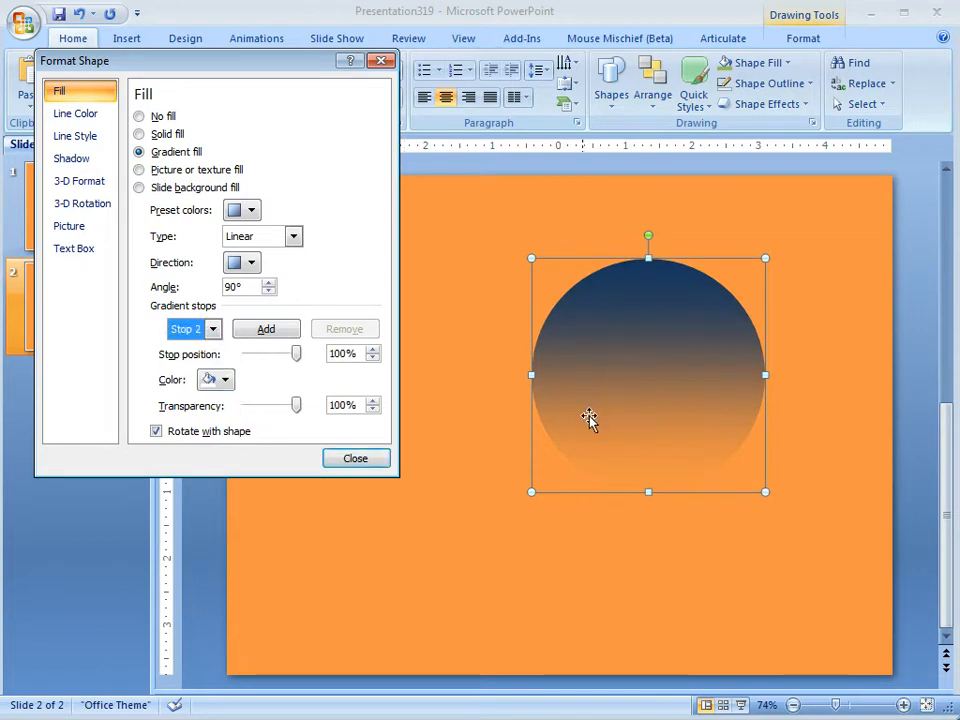
{"action": "left_click", "coordinate": [224, 380]}
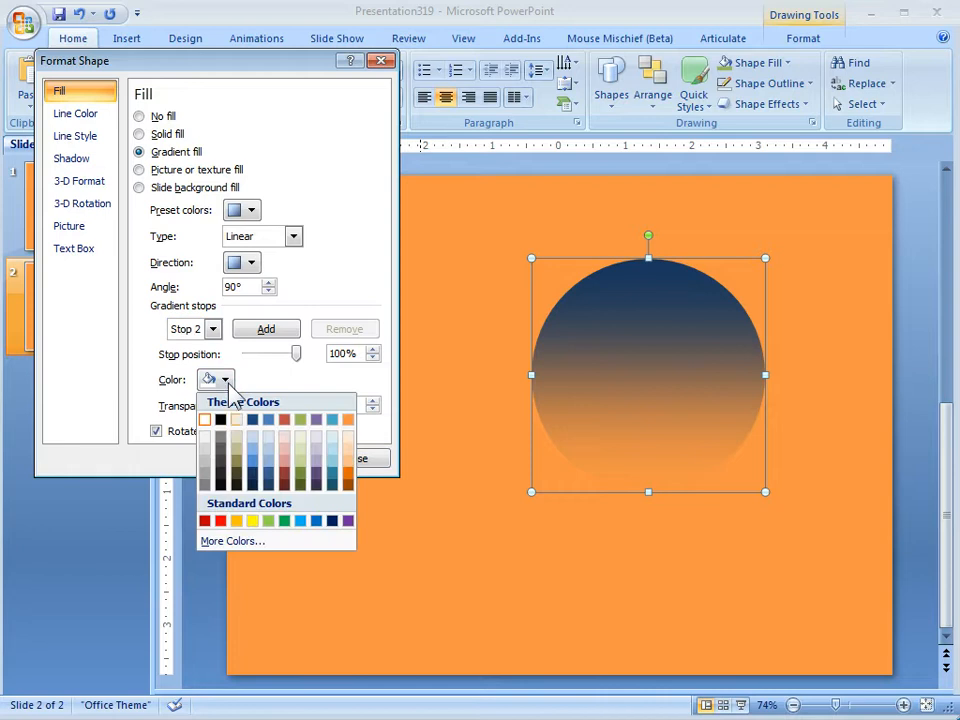
{"action": "left_click", "coordinate": [253, 452]}
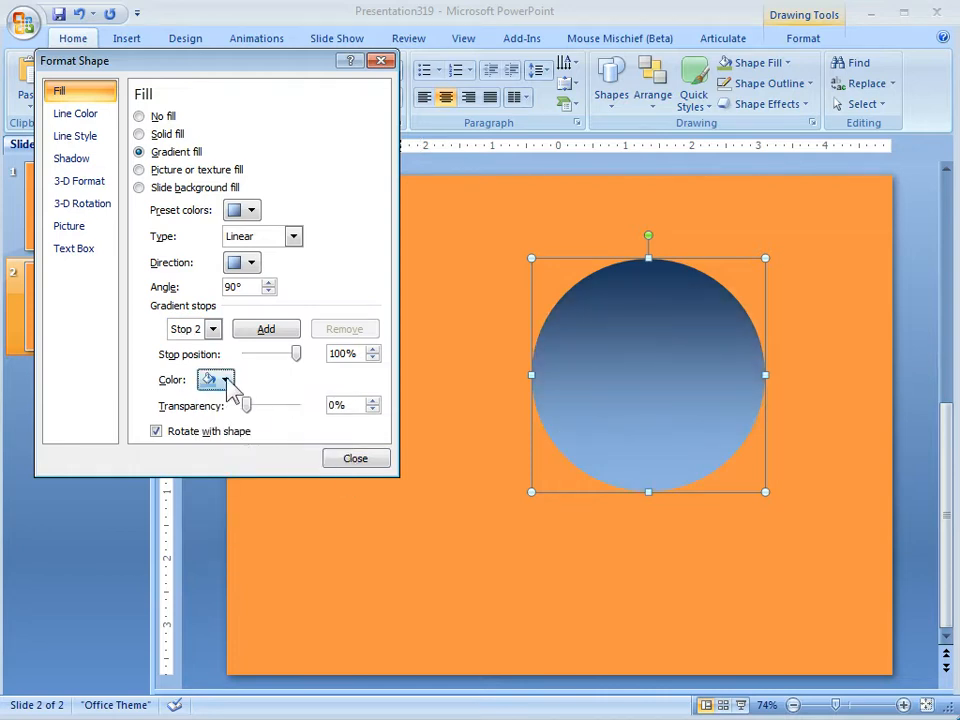
{"action": "left_click", "coordinate": [358, 461]}
Step: Examine the theme colours available for the circle's fill and the presentation's list of theme colour sets
{"action": "left_click", "coordinate": [447, 373]}
{"action": "left_click", "coordinate": [634, 386]}
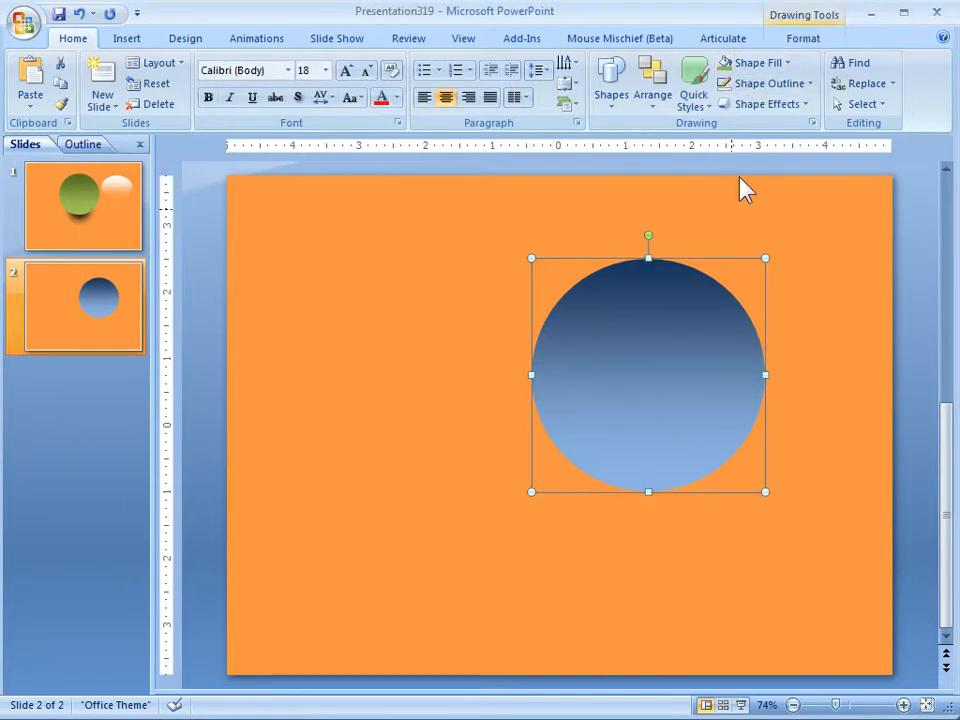
{"action": "left_click", "coordinate": [790, 63]}
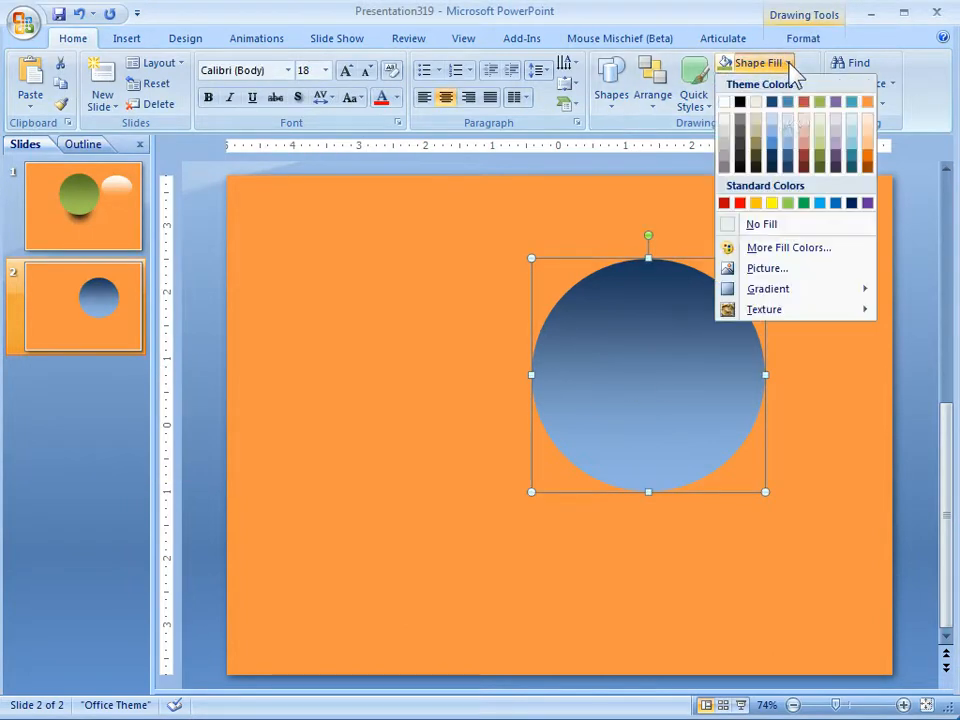
{"action": "left_click", "coordinate": [412, 281]}
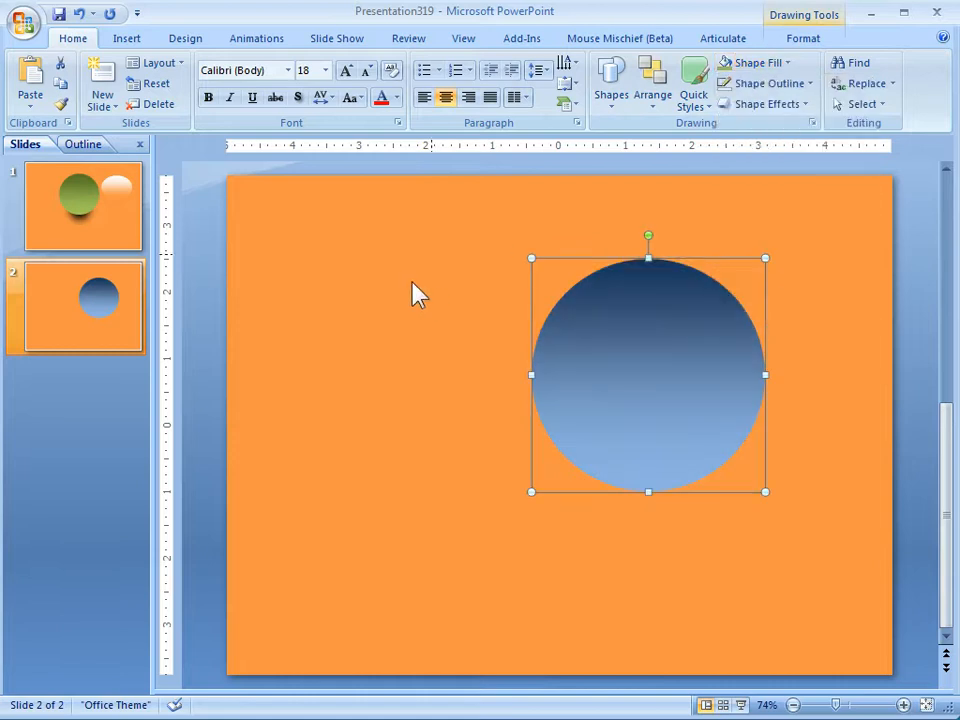
{"action": "left_click", "coordinate": [185, 38]}
{"action": "left_click", "coordinate": [745, 64]}
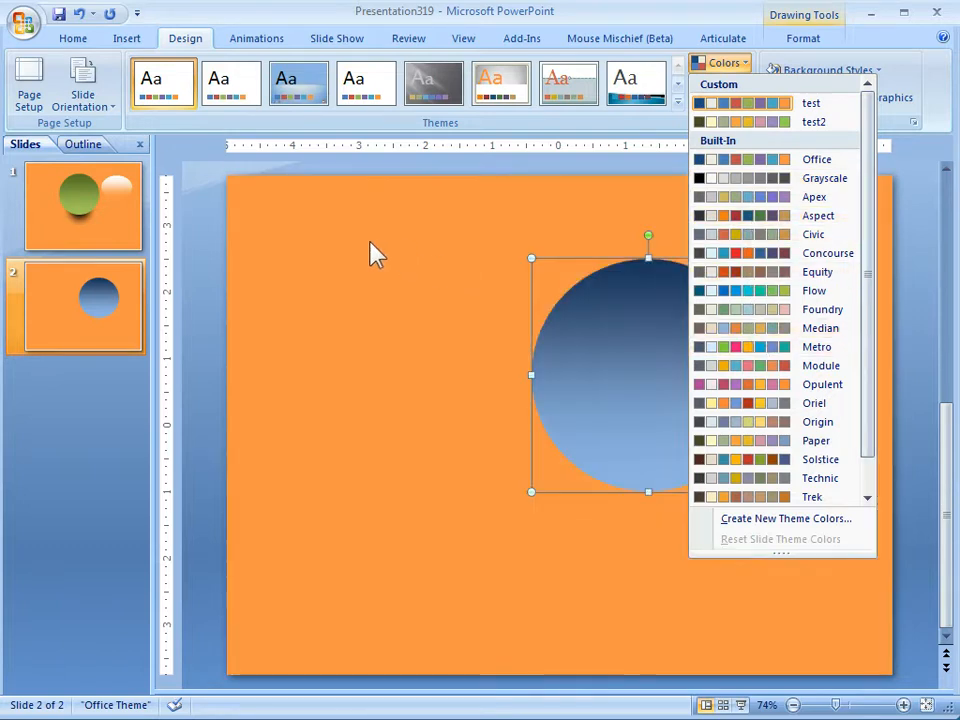
{"action": "left_click", "coordinate": [371, 253]}
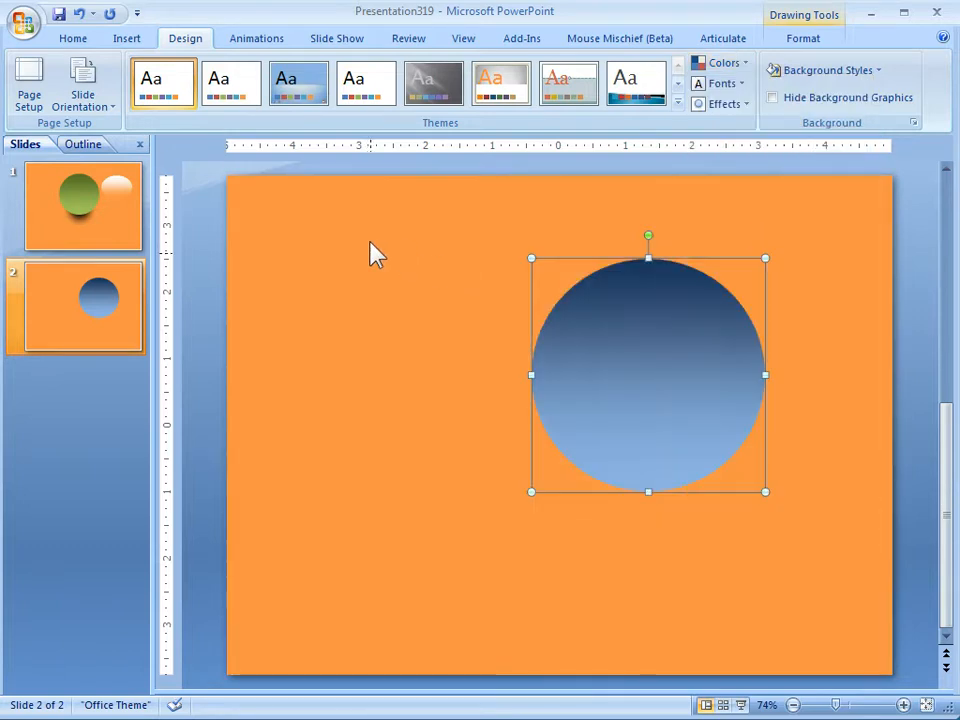
Step: Duplicate the blue gradient circle, placing the copy to its left so that it overlaps the original
{"action": "left_click", "coordinate": [461, 316]}
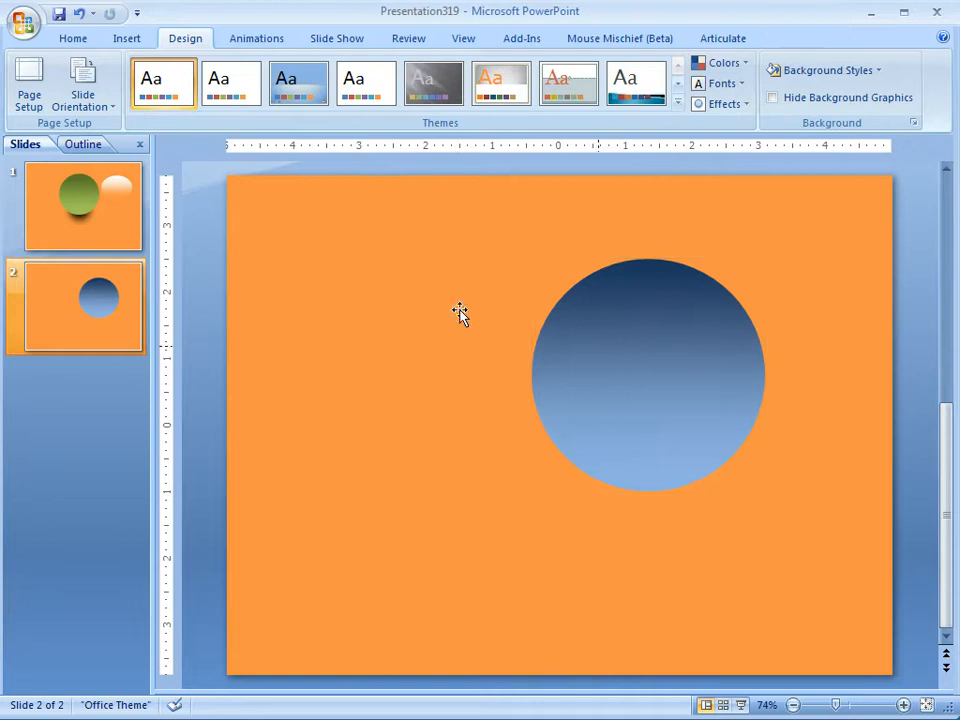
{"action": "left_click", "coordinate": [609, 350]}
{"action": "left_click_drag", "start_coordinate": [609, 350], "coordinate": [465, 366], "text": "ctrl"}
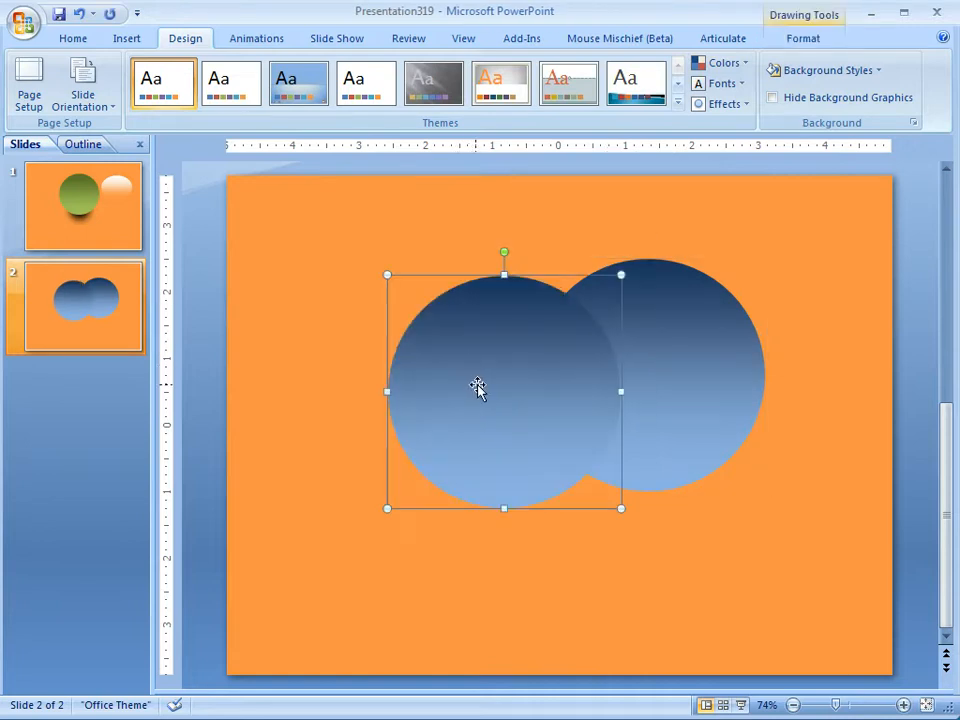
Step: Set the first gradient stop of the copied circle in front to white
{"action": "right_click", "coordinate": [502, 368]}
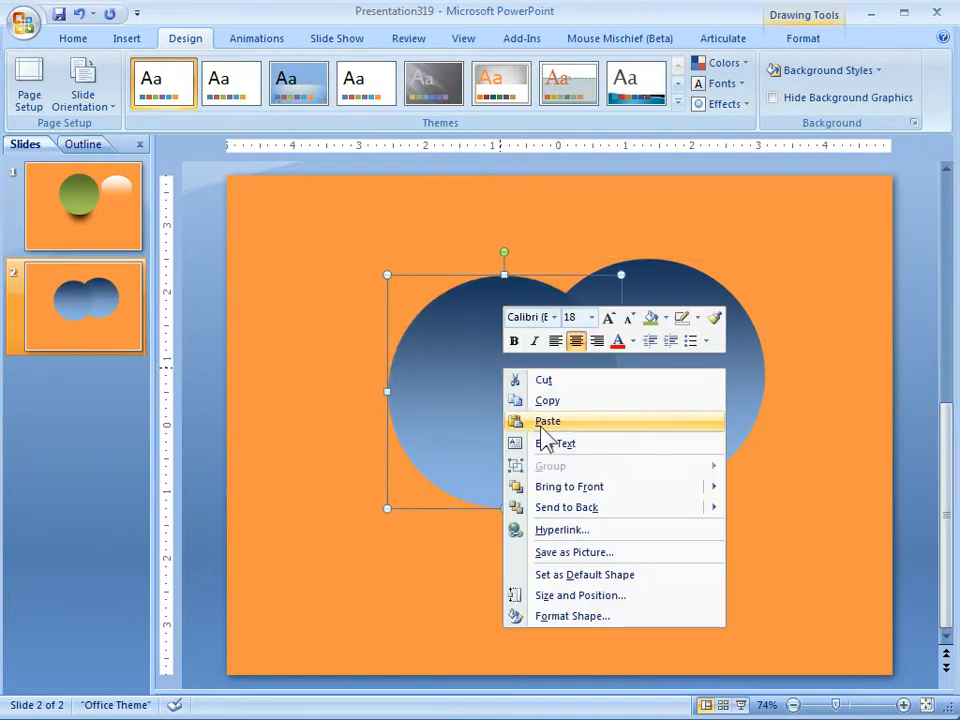
{"action": "left_click", "coordinate": [571, 616]}
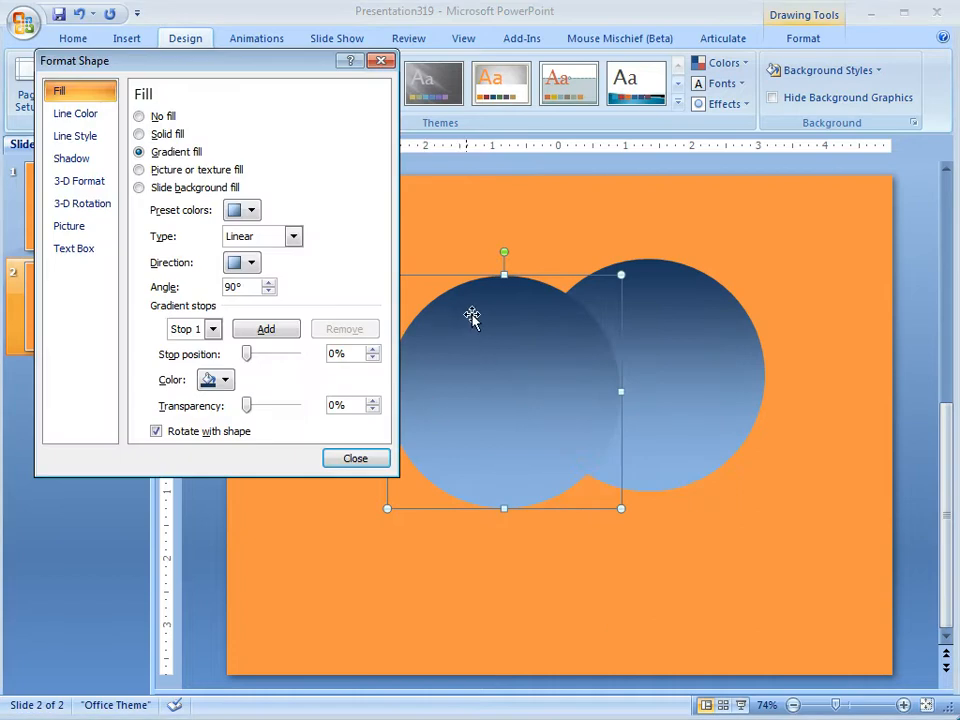
{"action": "left_click", "coordinate": [226, 381]}
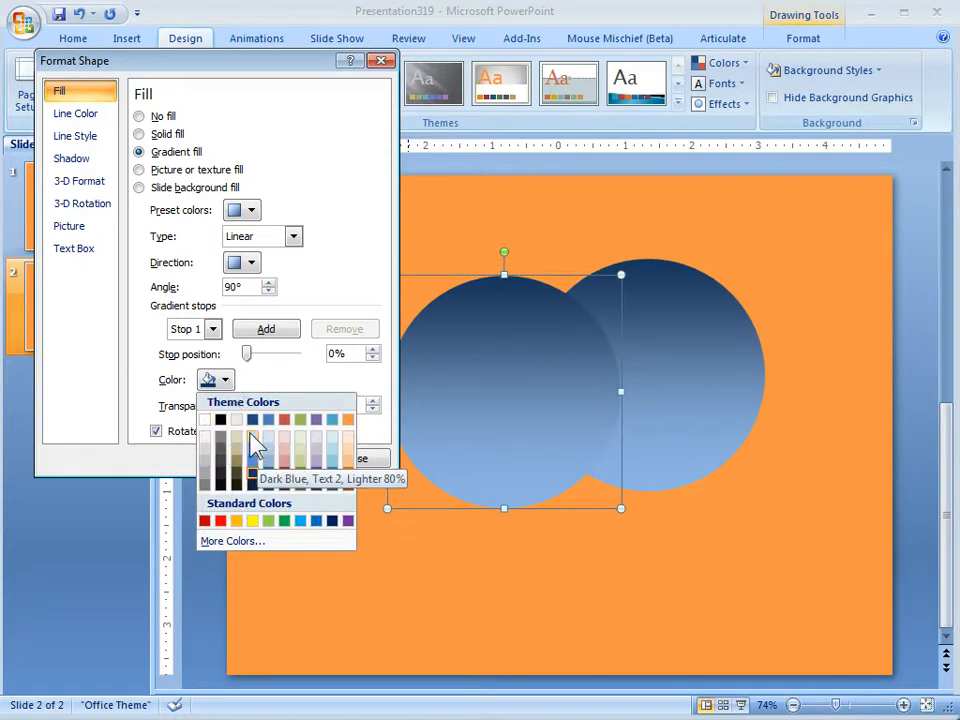
{"action": "left_click", "coordinate": [254, 441]}
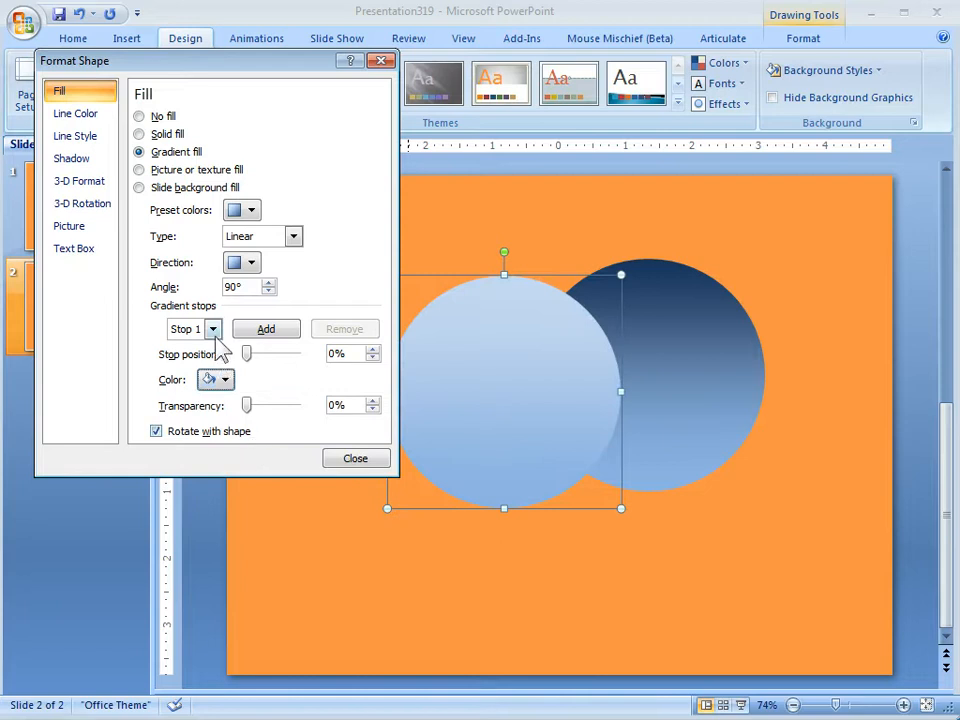
{"action": "left_click", "coordinate": [225, 380]}
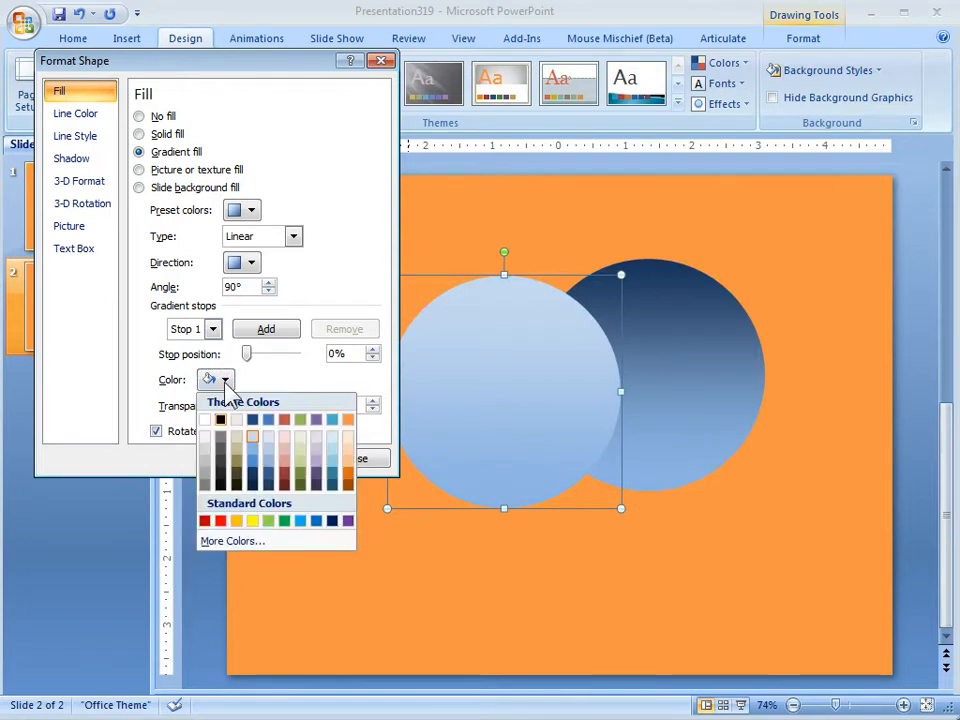
{"action": "left_click", "coordinate": [212, 420]}
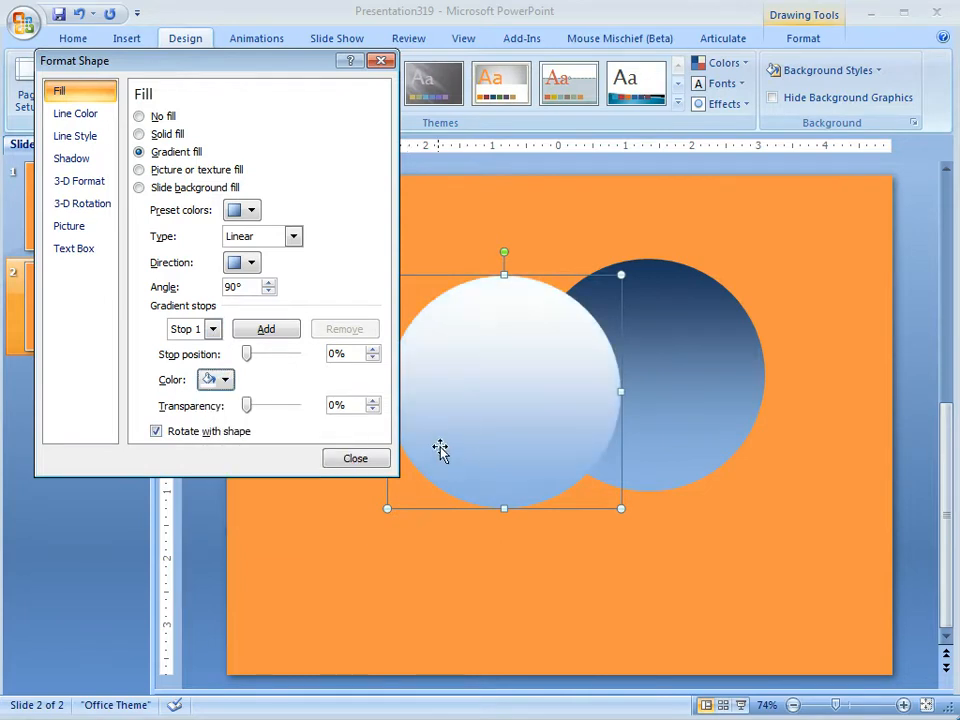
Step: Make the copied circle's second gradient stop 100% transparent
{"action": "left_click", "coordinate": [212, 329]}
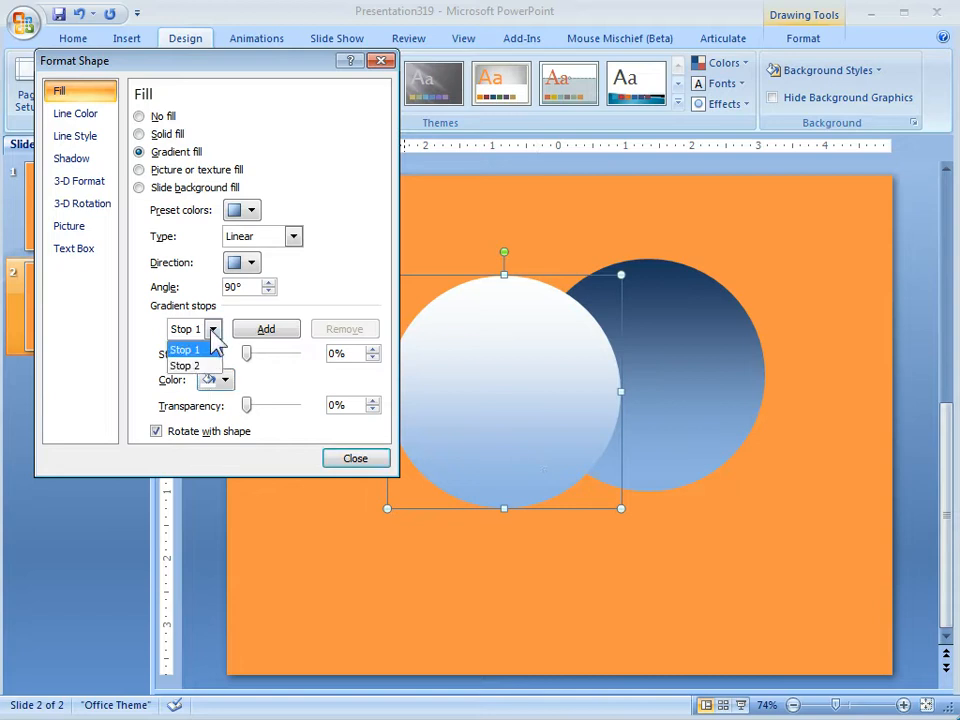
{"action": "left_click", "coordinate": [195, 364]}
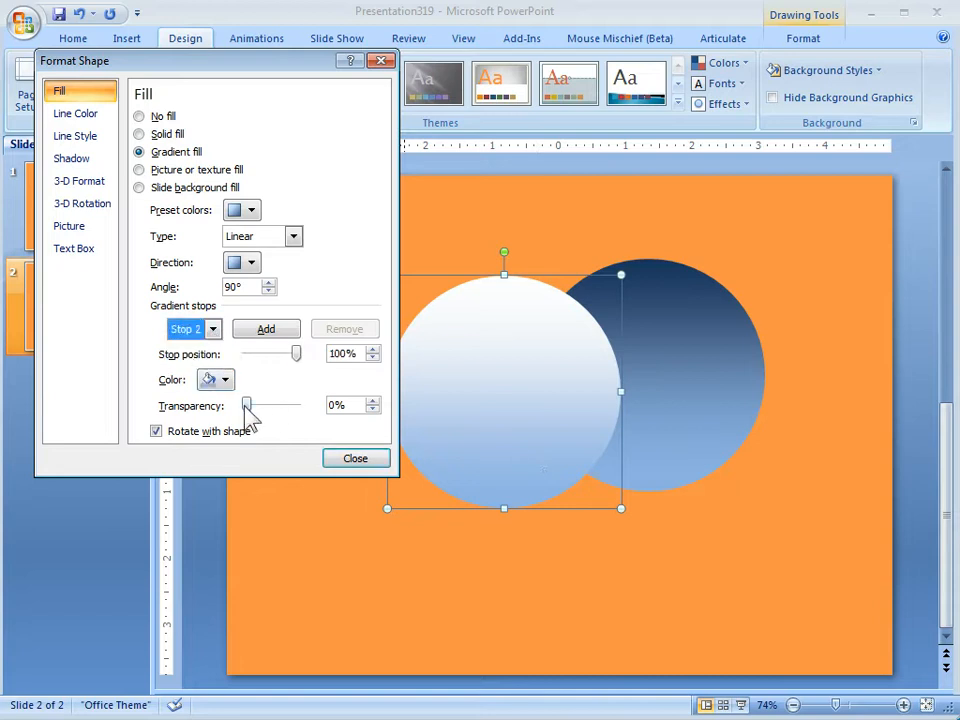
{"action": "left_click_drag", "start_coordinate": [246, 408], "coordinate": [321, 408]}
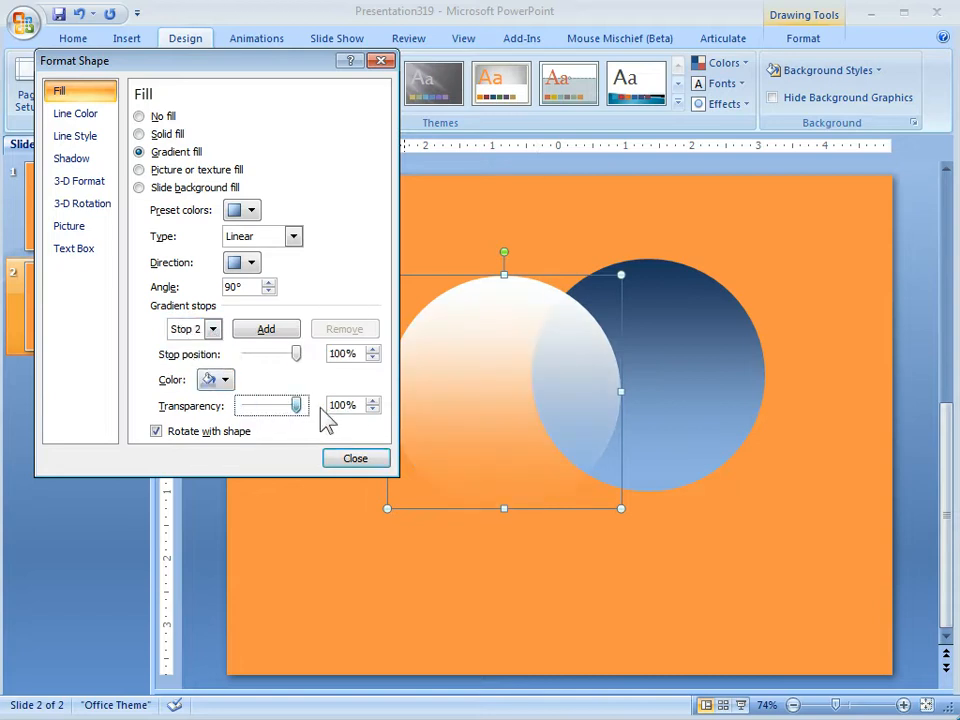
{"action": "left_click", "coordinate": [541, 577]}
Step: Flatten the white fading circle to about half its height and place it over the upper part of the blue circle
{"action": "left_click", "coordinate": [521, 405]}
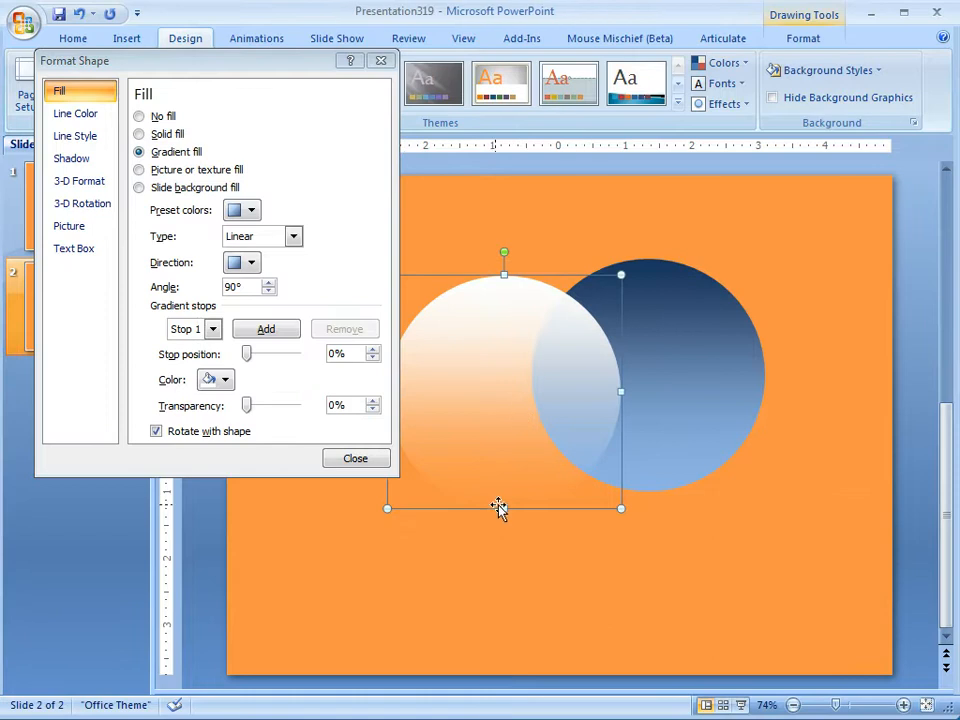
{"action": "left_click_drag", "start_coordinate": [502, 507], "coordinate": [504, 397]}
{"action": "left_click_drag", "start_coordinate": [514, 350], "coordinate": [651, 360]}
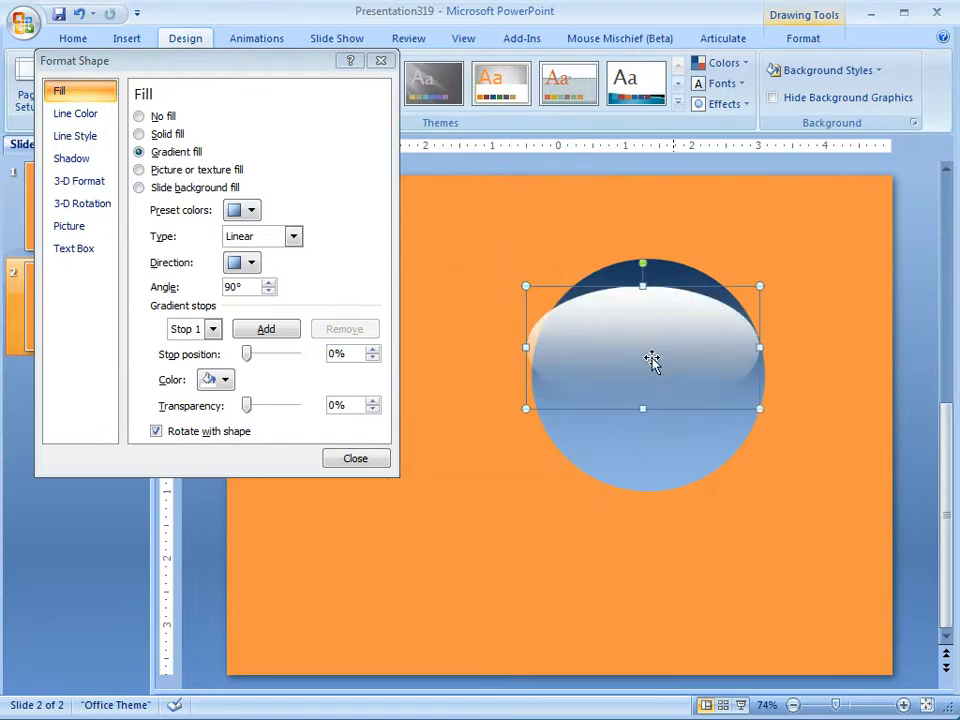
Step: Shrink the white highlight ellipse and centre it just inside the blue circle's upper edge
{"action": "left_click_drag", "start_coordinate": [760, 285], "coordinate": [716, 309]}
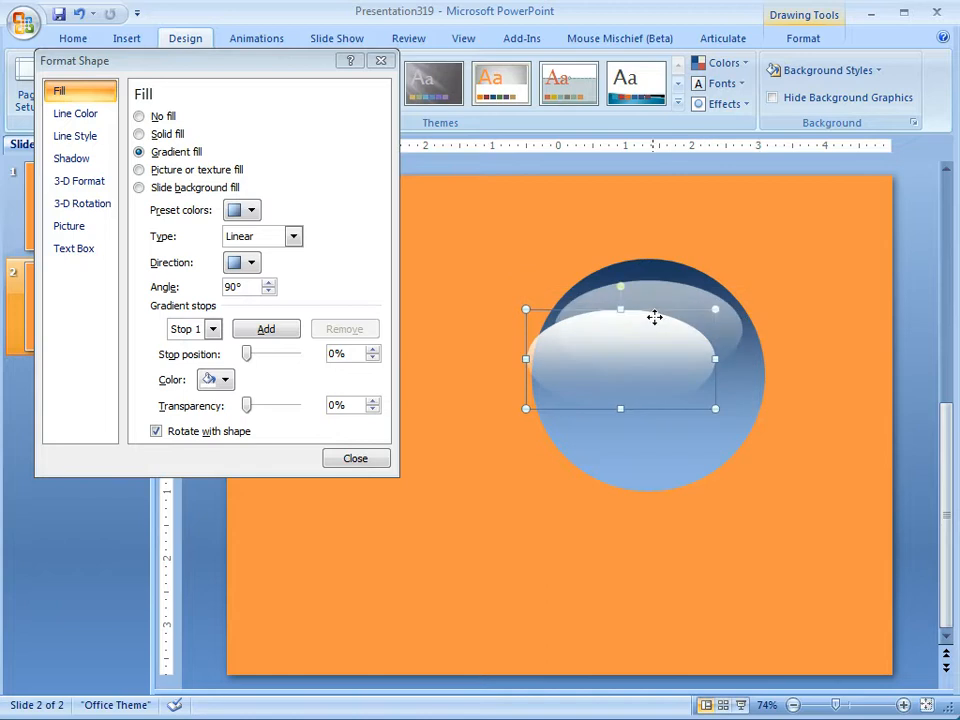
{"action": "left_click_drag", "start_coordinate": [654, 317], "coordinate": [681, 288]}
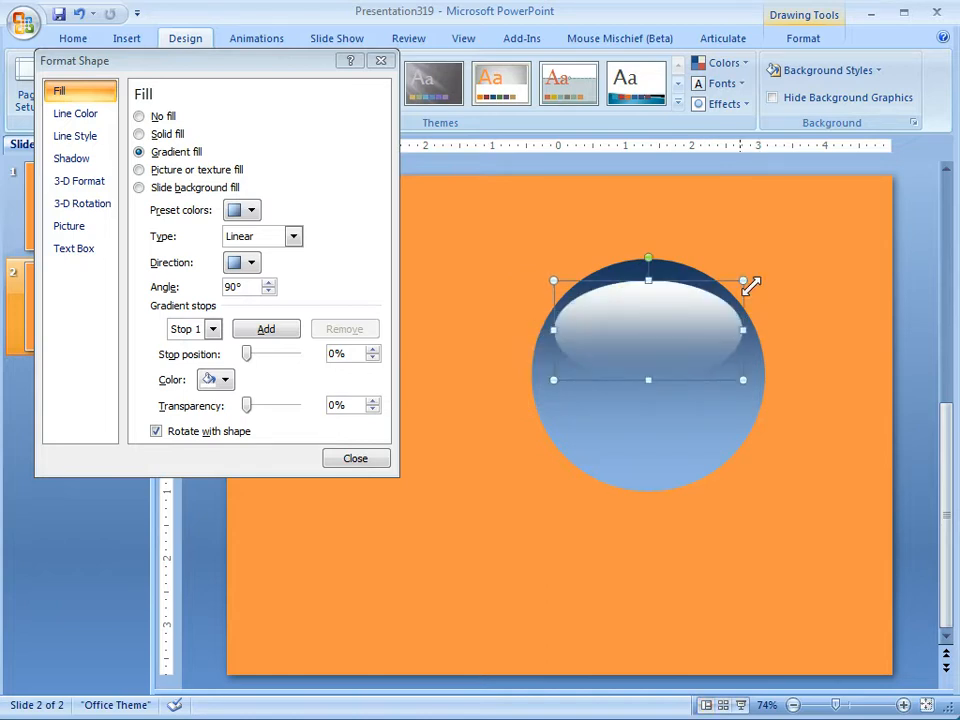
{"action": "left_click_drag", "start_coordinate": [748, 284], "coordinate": [722, 292]}
{"action": "left_click_drag", "start_coordinate": [637, 292], "coordinate": [637, 280]}
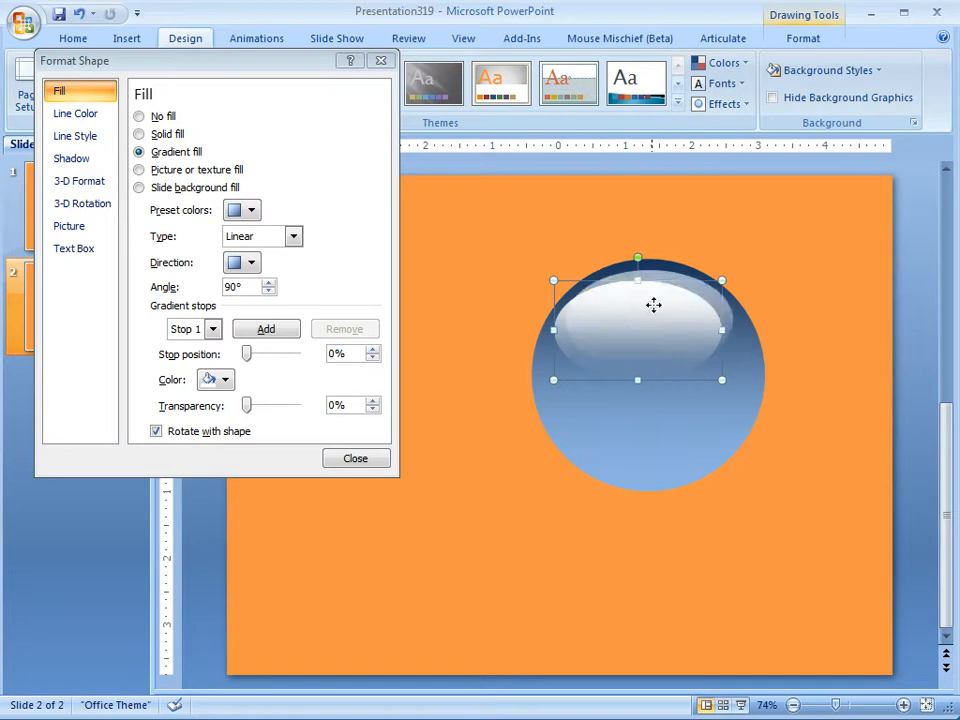
{"action": "left_click", "coordinate": [818, 278]}
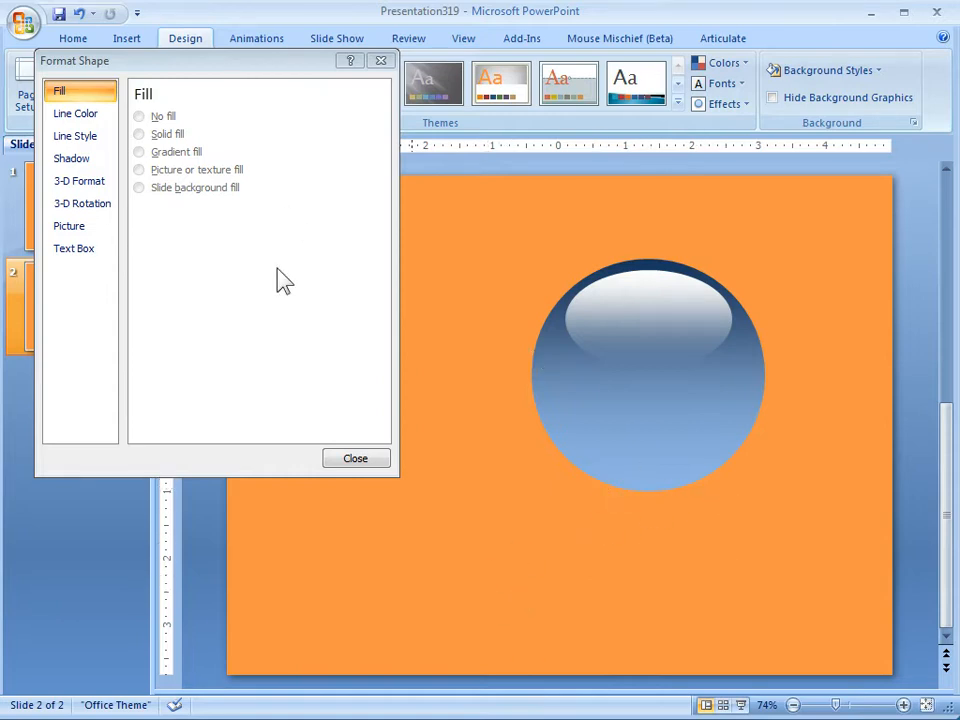
Step: Duplicate the blue circle to its lower left and give the copy a radial gradient running from the centre
{"action": "left_click", "coordinate": [595, 416]}
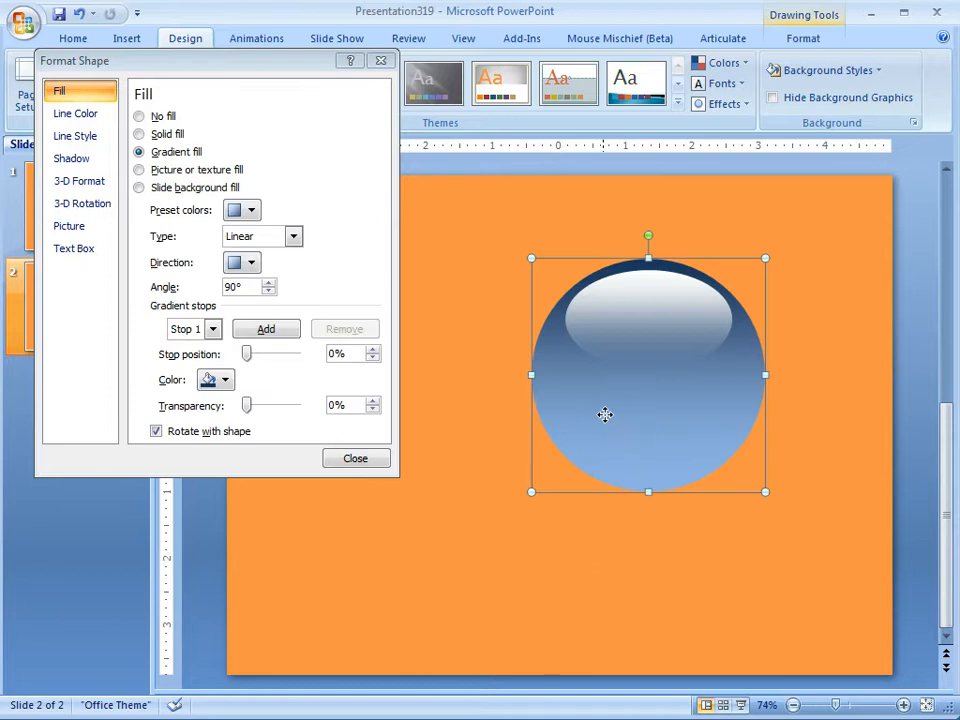
{"action": "left_click_drag", "start_coordinate": [604, 414], "coordinate": [459, 590]}
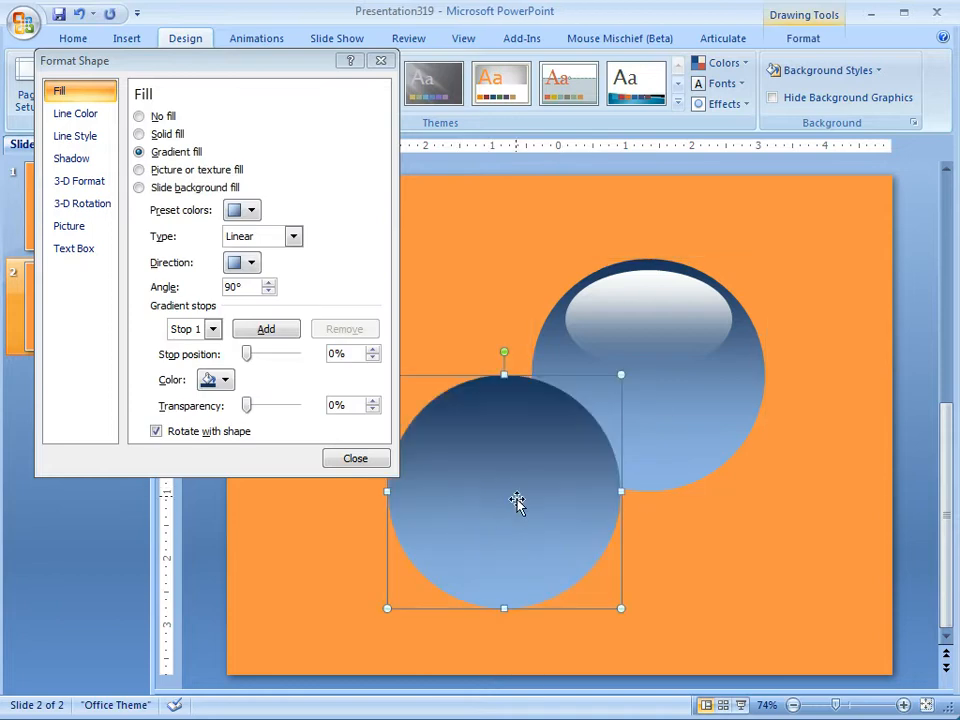
{"action": "left_click", "coordinate": [293, 236]}
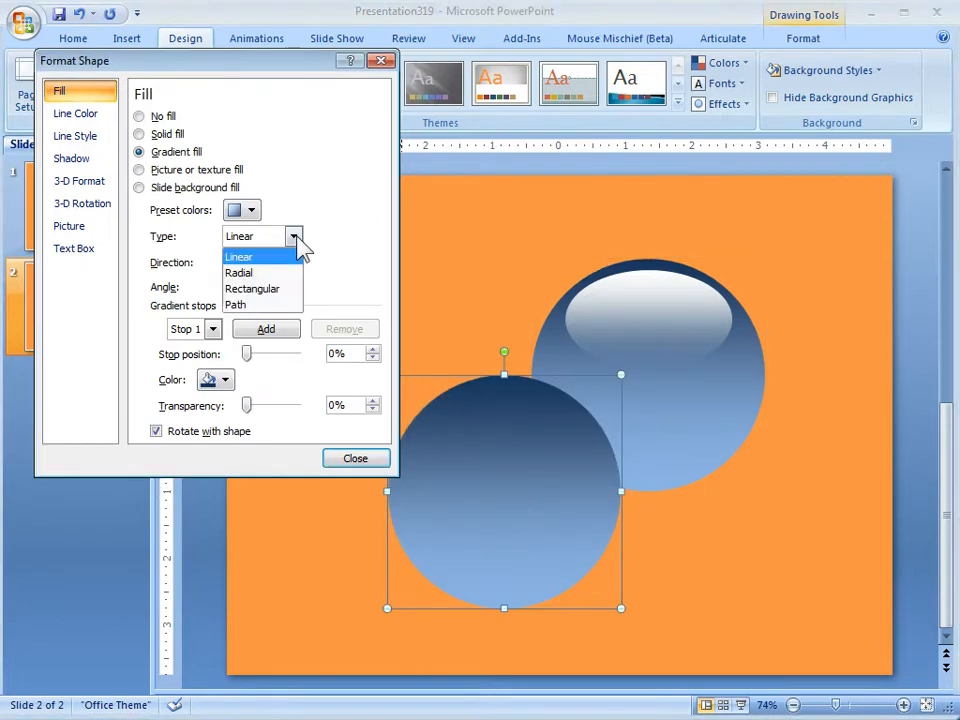
{"action": "left_click", "coordinate": [250, 274]}
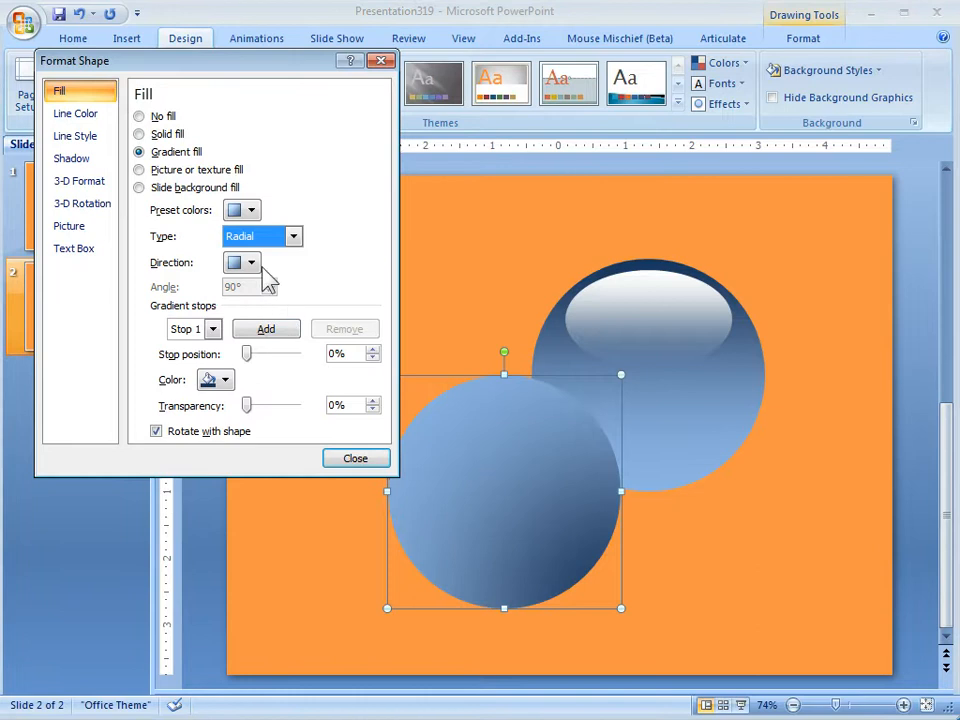
{"action": "left_click", "coordinate": [255, 263]}
{"action": "left_click", "coordinate": [324, 290]}
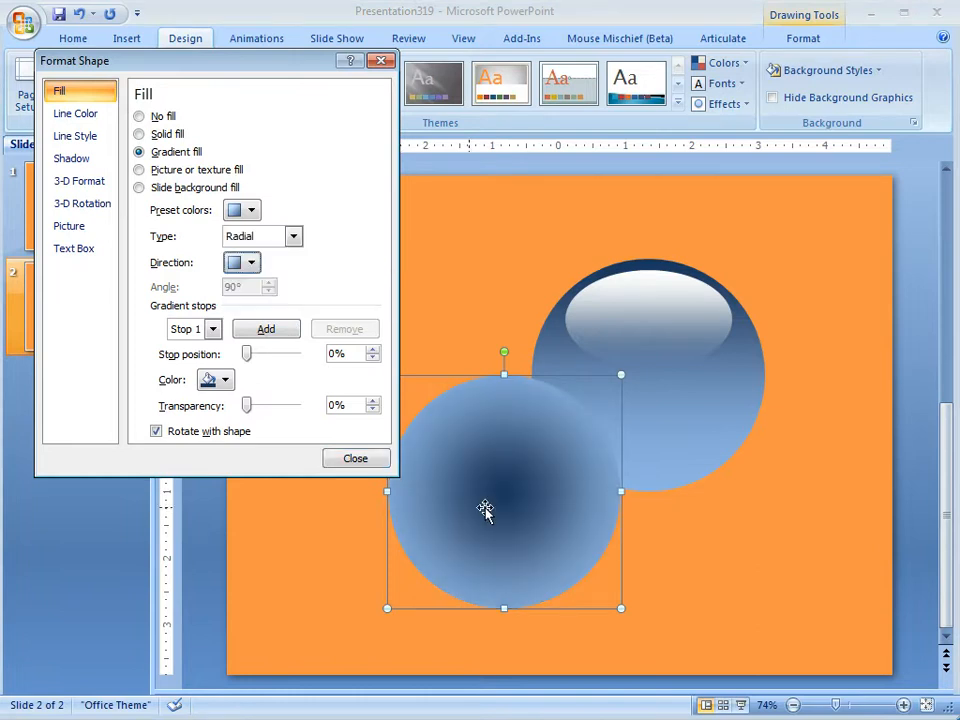
Step: Set the radial circle's first gradient stop to black and its second stop to white
{"action": "left_click", "coordinate": [224, 380]}
{"action": "left_click", "coordinate": [229, 498]}
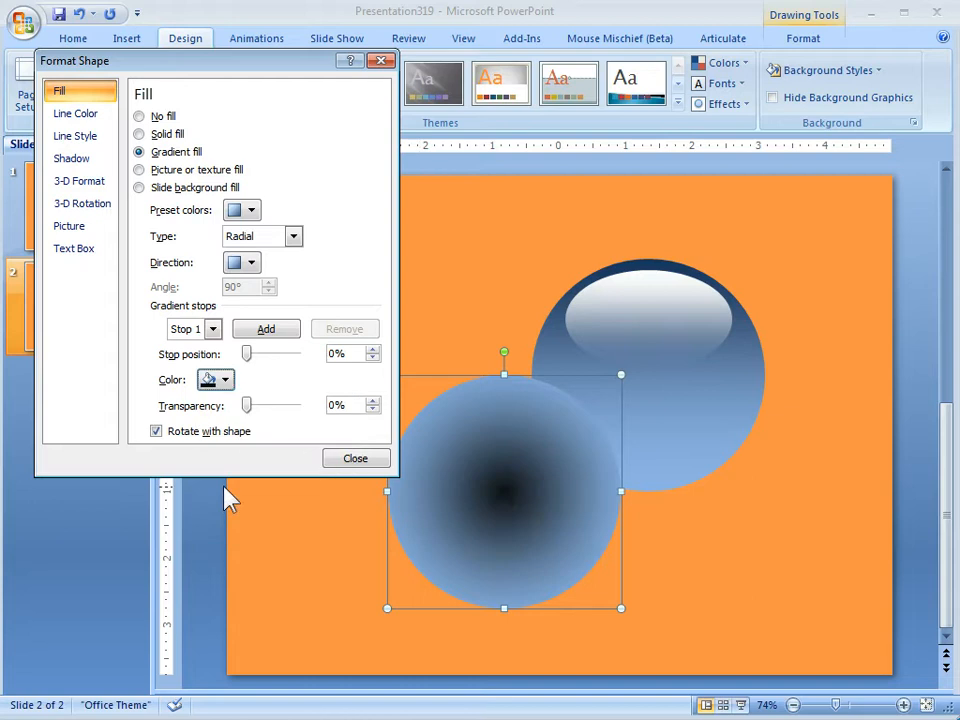
{"action": "left_click", "coordinate": [212, 329]}
{"action": "left_click", "coordinate": [185, 365]}
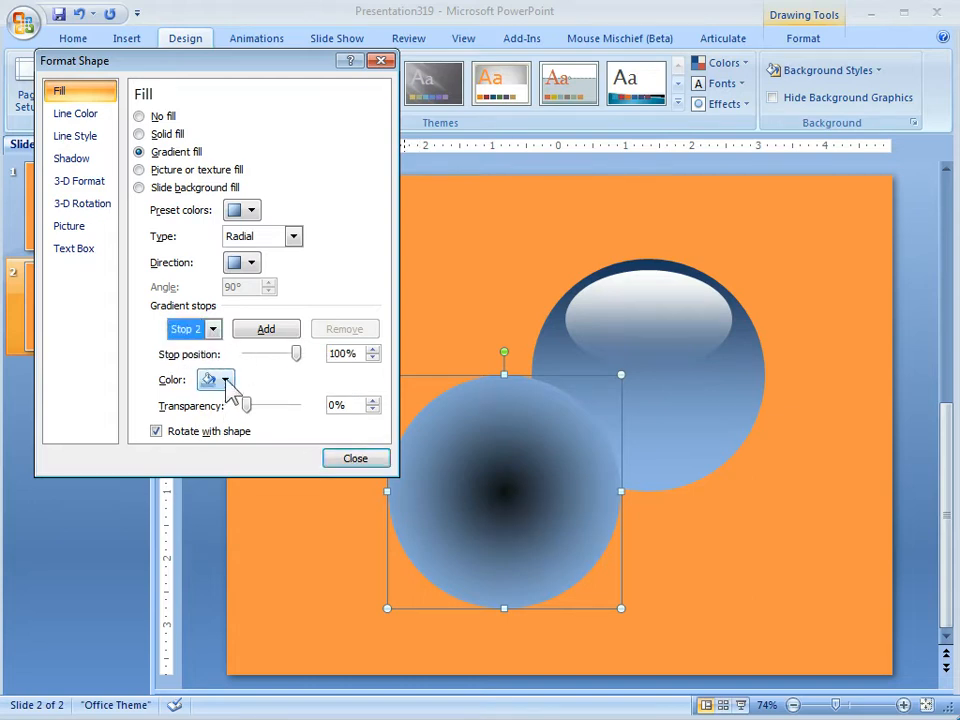
{"action": "left_click", "coordinate": [222, 380]}
{"action": "left_click", "coordinate": [205, 420]}
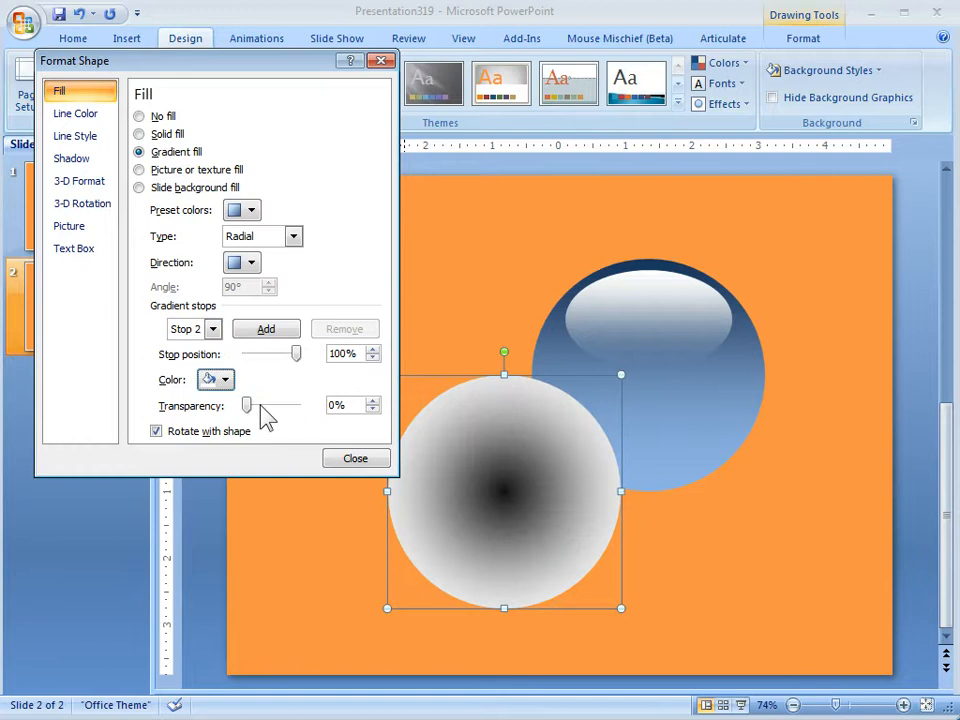
Step: Give the radial circle's second gradient stop 100% transparency and a stop position of 51%
{"action": "left_click_drag", "start_coordinate": [250, 408], "coordinate": [333, 415]}
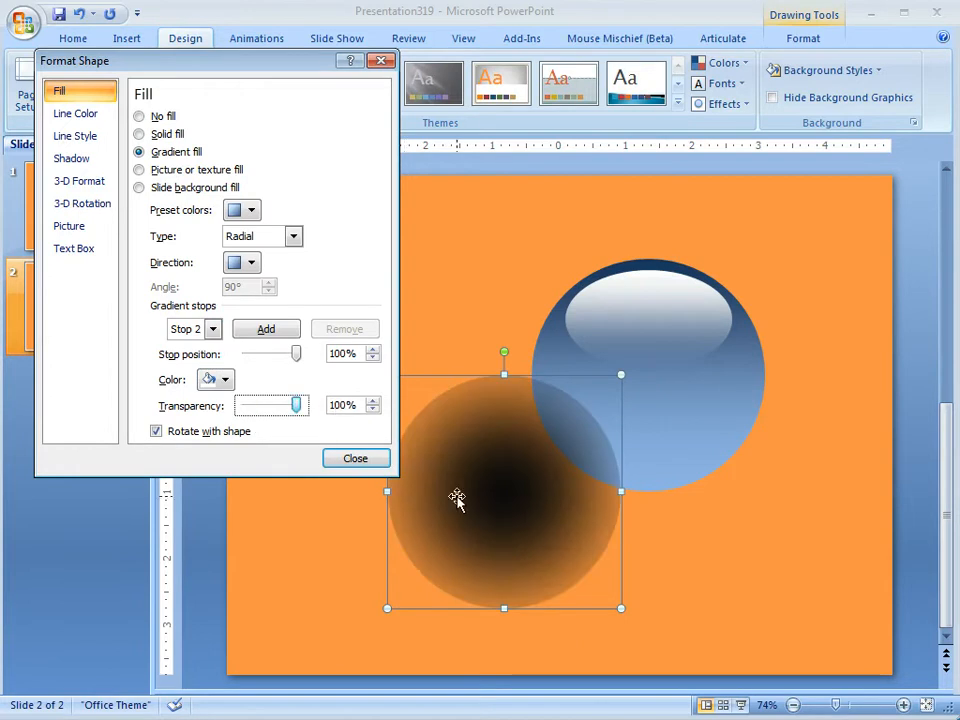
{"action": "left_click", "coordinate": [296, 356]}
{"action": "left_click_drag", "start_coordinate": [296, 356], "coordinate": [272, 352]}
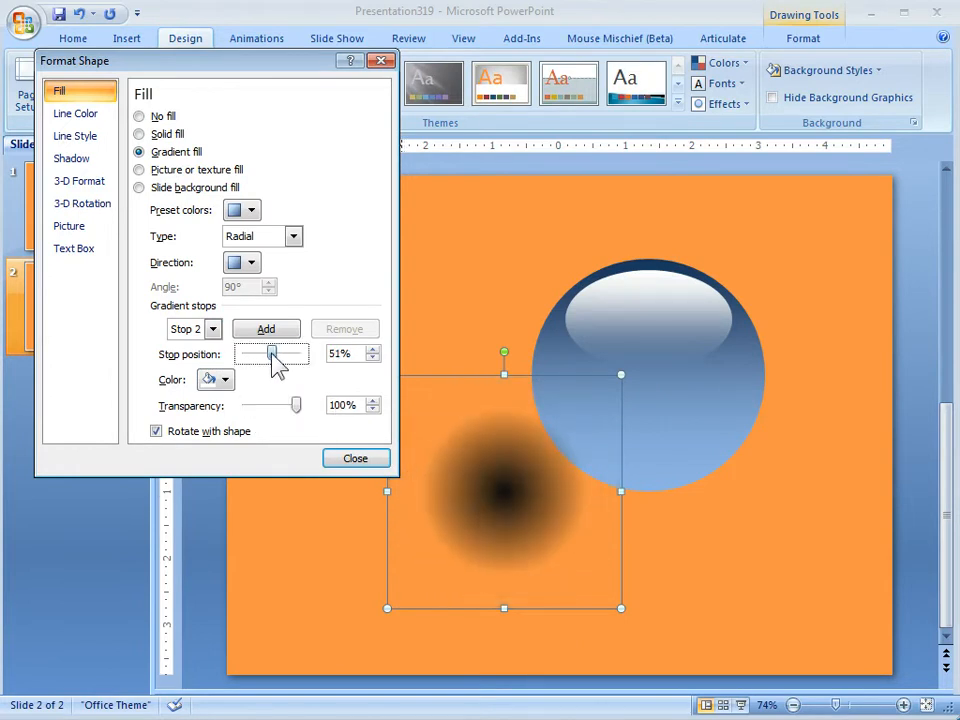
{"action": "left_click", "coordinate": [718, 604]}
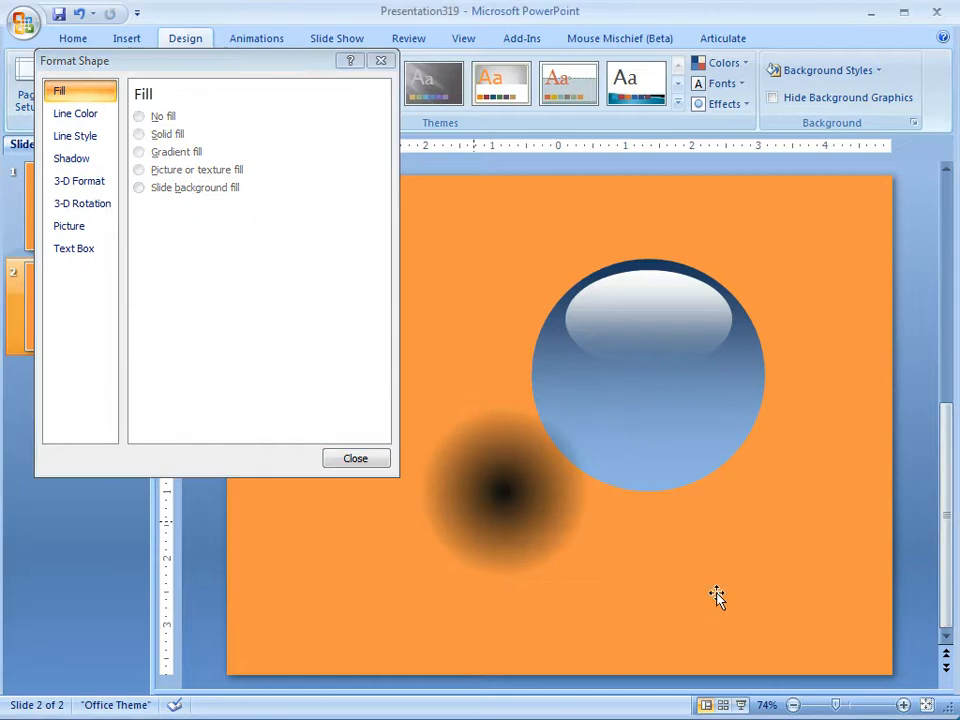
Step: Move the black radial shadow under the blue sphere's lower edge and send it behind the sphere
{"action": "left_click", "coordinate": [519, 506]}
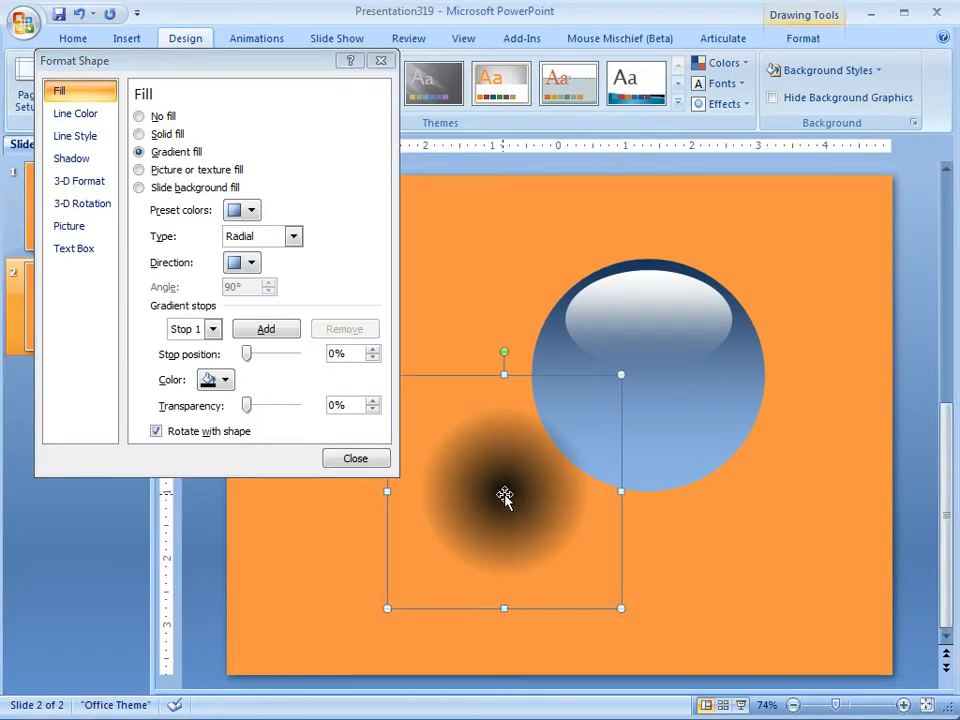
{"action": "left_click_drag", "start_coordinate": [504, 496], "coordinate": [646, 492]}
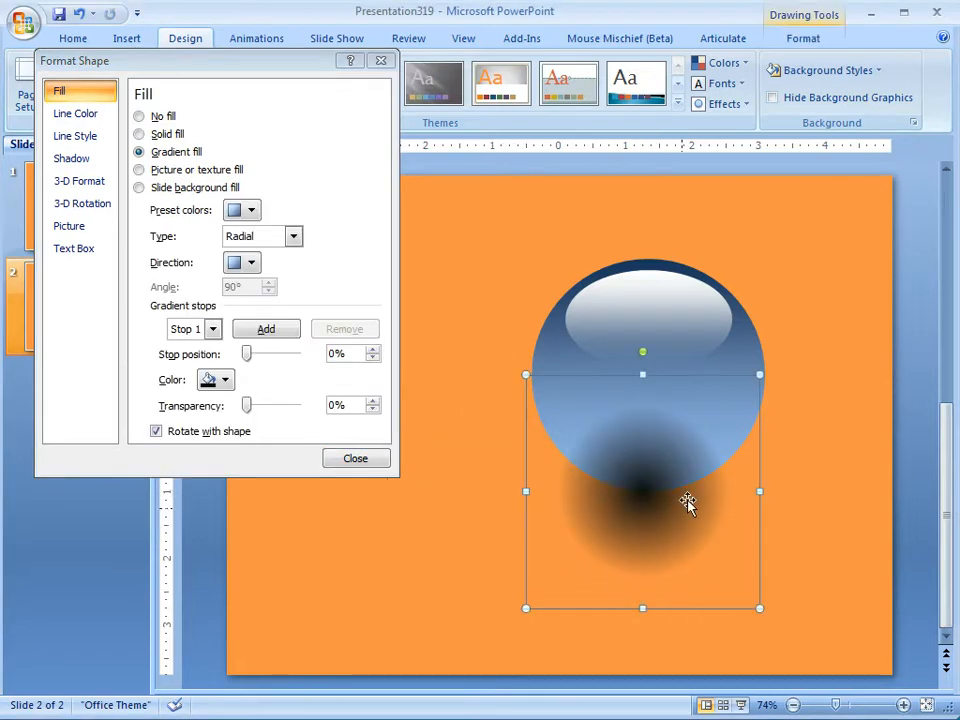
{"action": "left_click", "coordinate": [797, 40]}
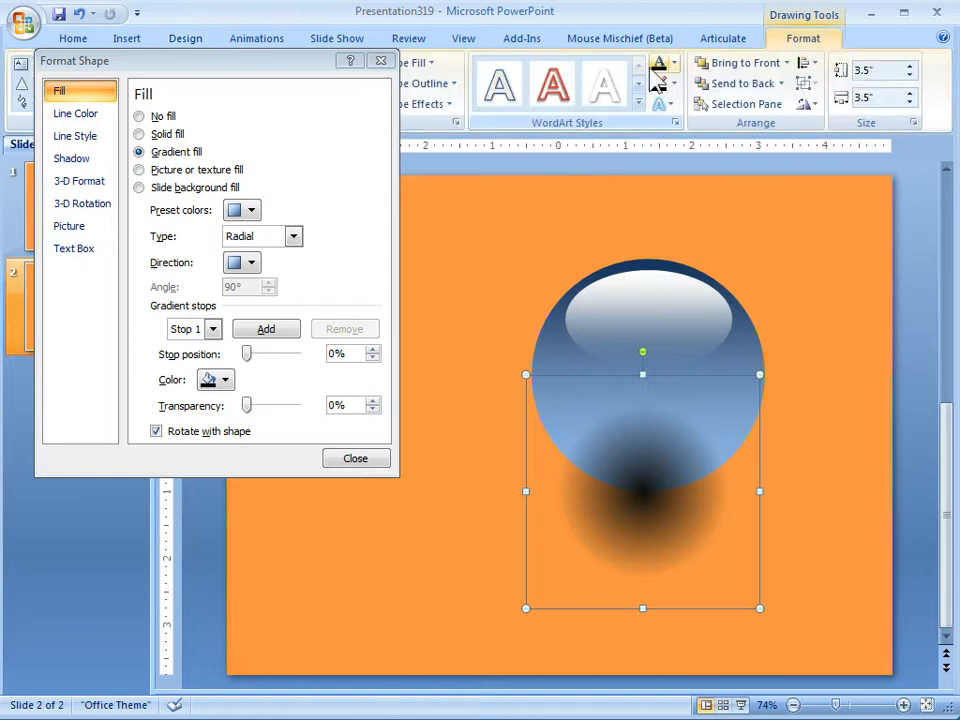
{"action": "left_click", "coordinate": [735, 84]}
{"action": "left_click", "coordinate": [399, 535]}
Step: Nudge the shadow slightly upward in small increments so more of it sits behind the sphere
{"action": "left_click", "coordinate": [628, 520]}
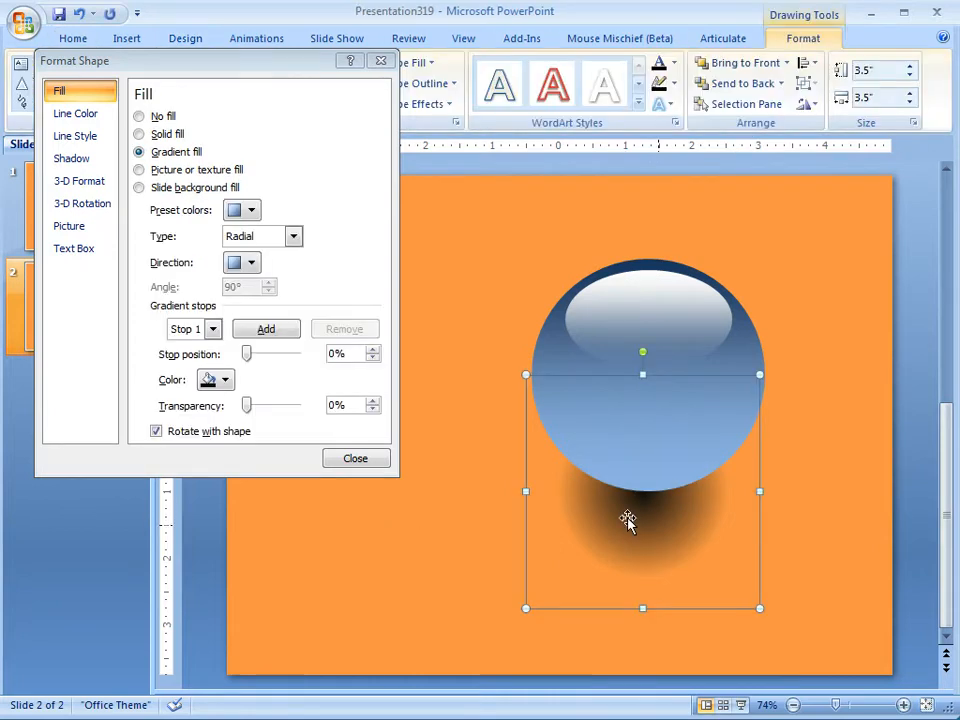
{"action": "key", "text": "ctrl+Up"}
{"action": "key", "text": "ctrl+Up"}
{"action": "key", "text": "ctrl+Up"}
{"action": "key", "text": "ctrl+Up"}
{"action": "key", "text": "ctrl+Up"}
{"action": "key", "text": "ctrl+Up"}
{"action": "key", "text": "ctrl+Up"}
{"action": "key", "text": "ctrl+Up"}
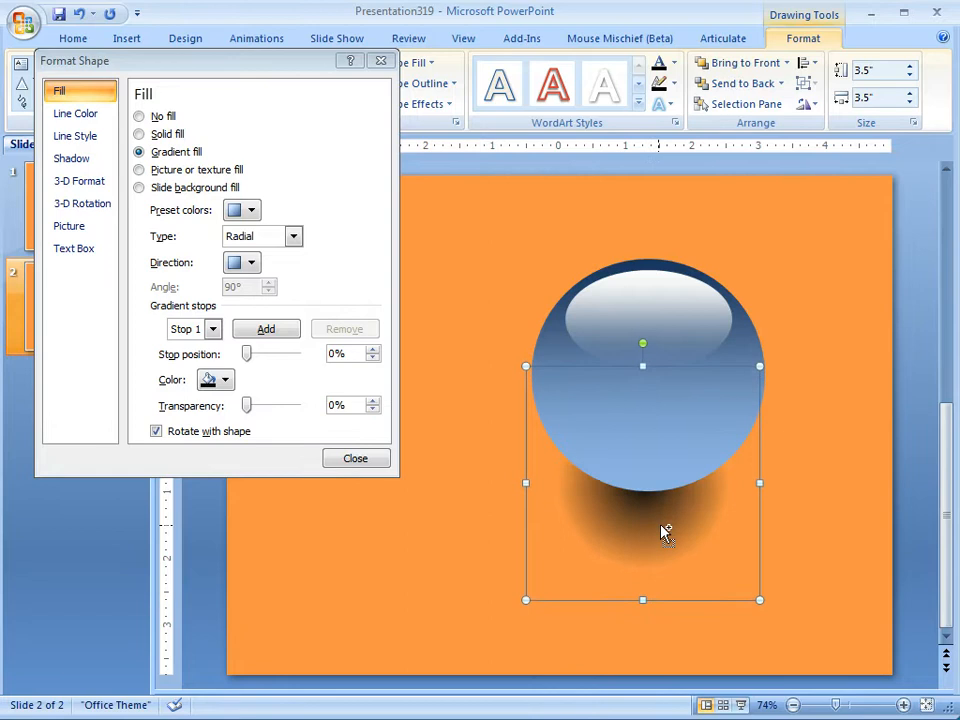
Step: Resize the shadow to about 2.88" high and 4.08" wide, recentre it beneath the sphere, and close the shape formatting settings
{"action": "left_click_drag", "start_coordinate": [642, 600], "coordinate": [641, 570]}
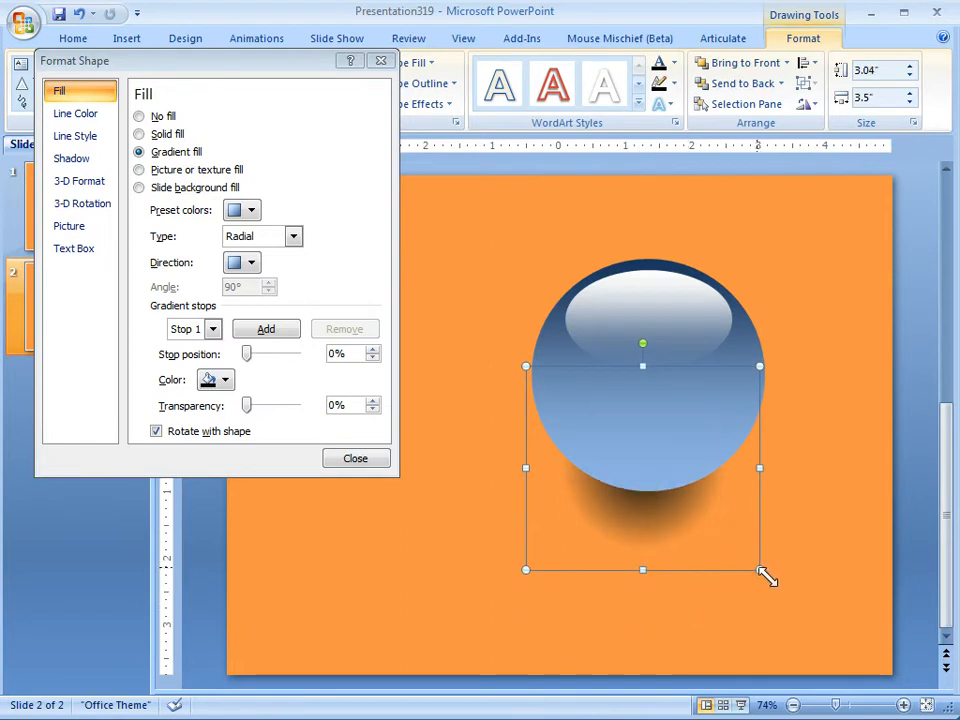
{"action": "left_click_drag", "start_coordinate": [766, 576], "coordinate": [798, 558]}
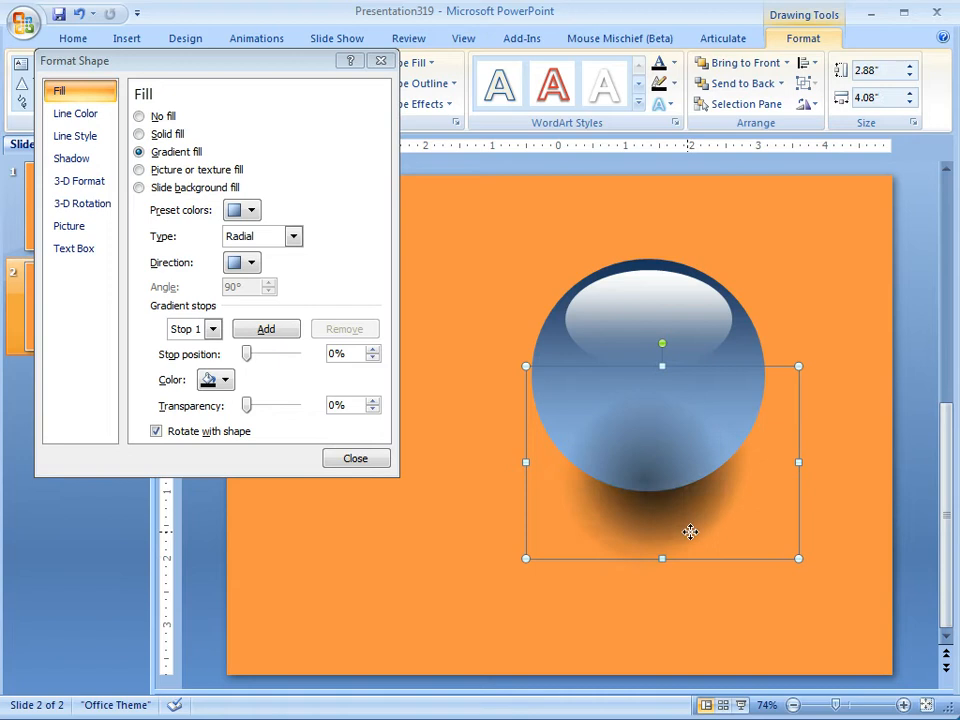
{"action": "left_click", "coordinate": [430, 592]}
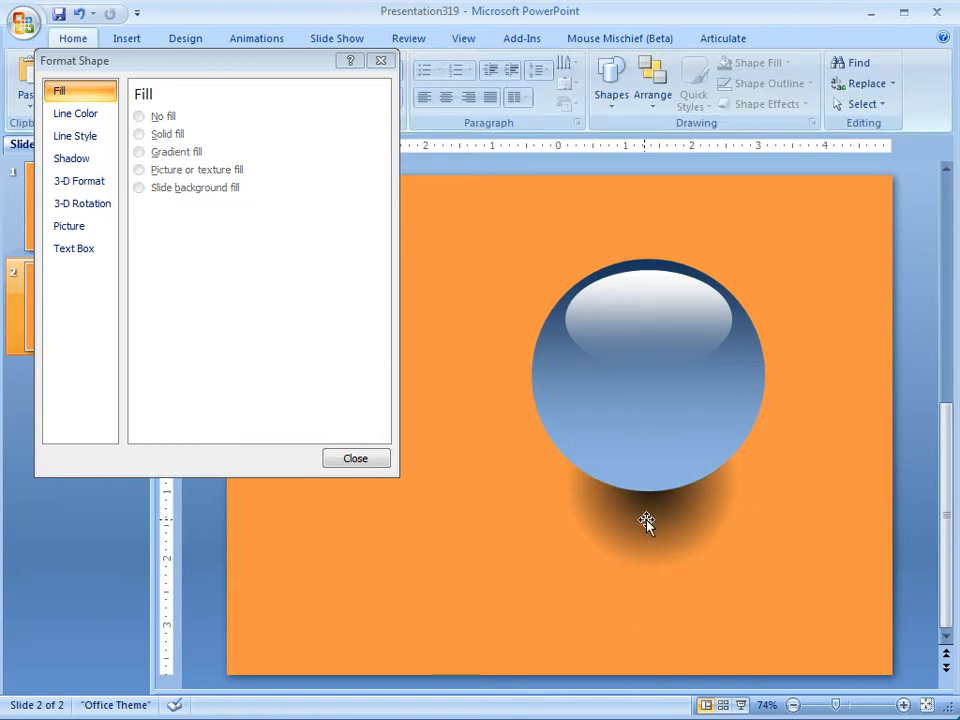
{"action": "left_click", "coordinate": [381, 62]}
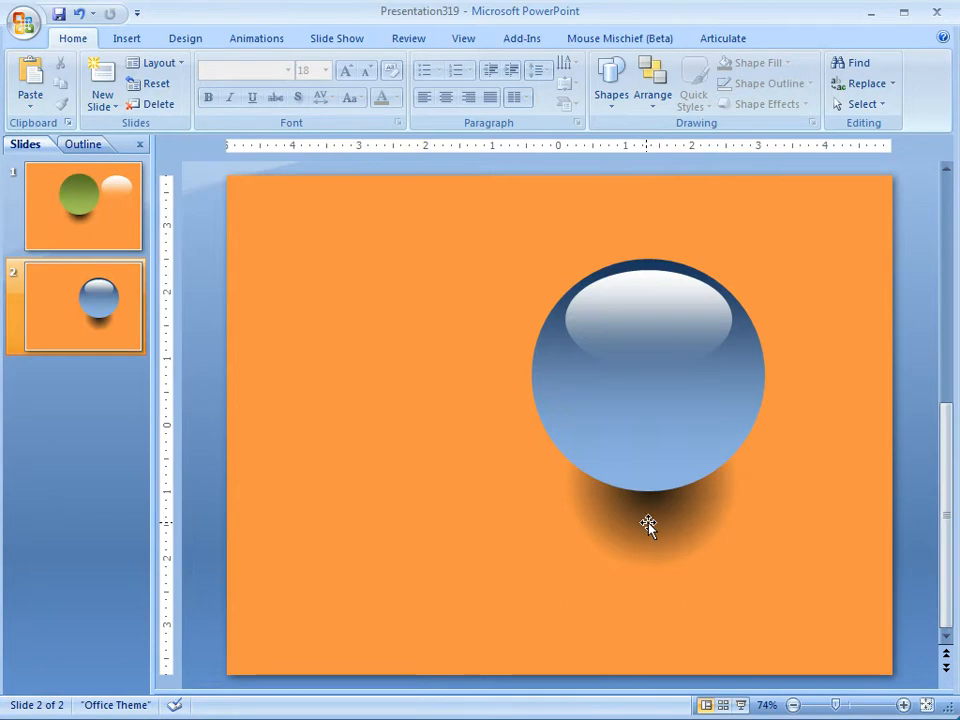
Step: Widen the black radial shadow beneath the blue sphere and flatten it by raising its lower edge
{"action": "left_click", "coordinate": [649, 523]}
{"action": "left_click_drag", "start_coordinate": [509, 482], "coordinate": [470, 482]}
{"action": "left_click_drag", "start_coordinate": [805, 481], "coordinate": [810, 482]}
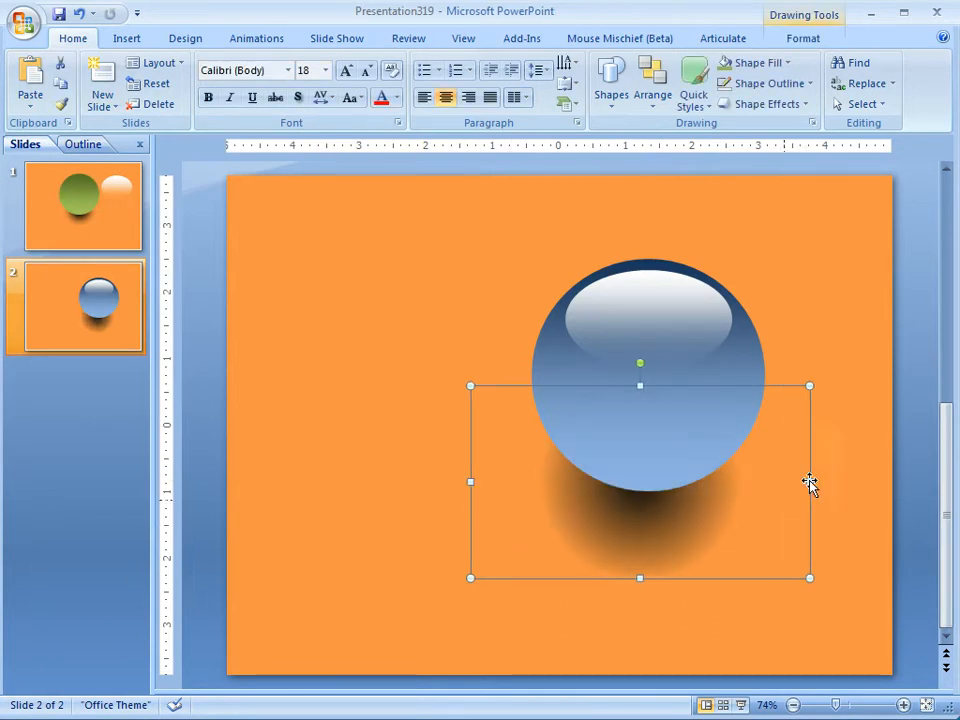
{"action": "left_click_drag", "start_coordinate": [637, 553], "coordinate": [639, 553]}
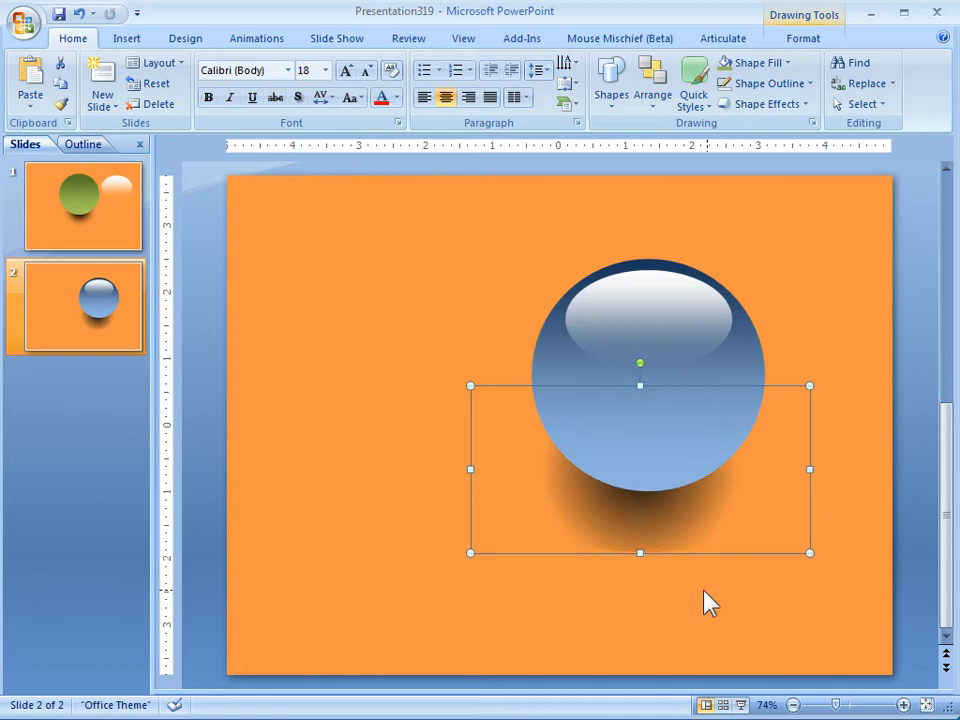
Step: Nudge the shadow slightly right and up to centre it under the sphere, and deselect it
{"action": "key", "text": "Right"}
{"action": "key", "text": "Right"}
{"action": "key", "text": "Left"}
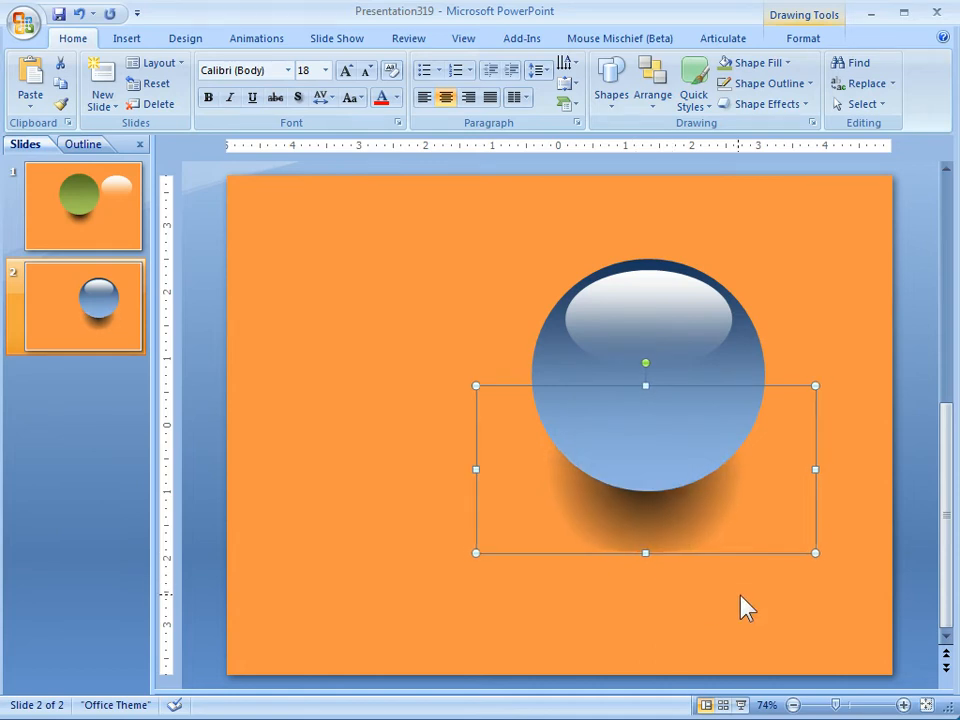
{"action": "key", "text": "Up"}
{"action": "left_click", "coordinate": [555, 626]}
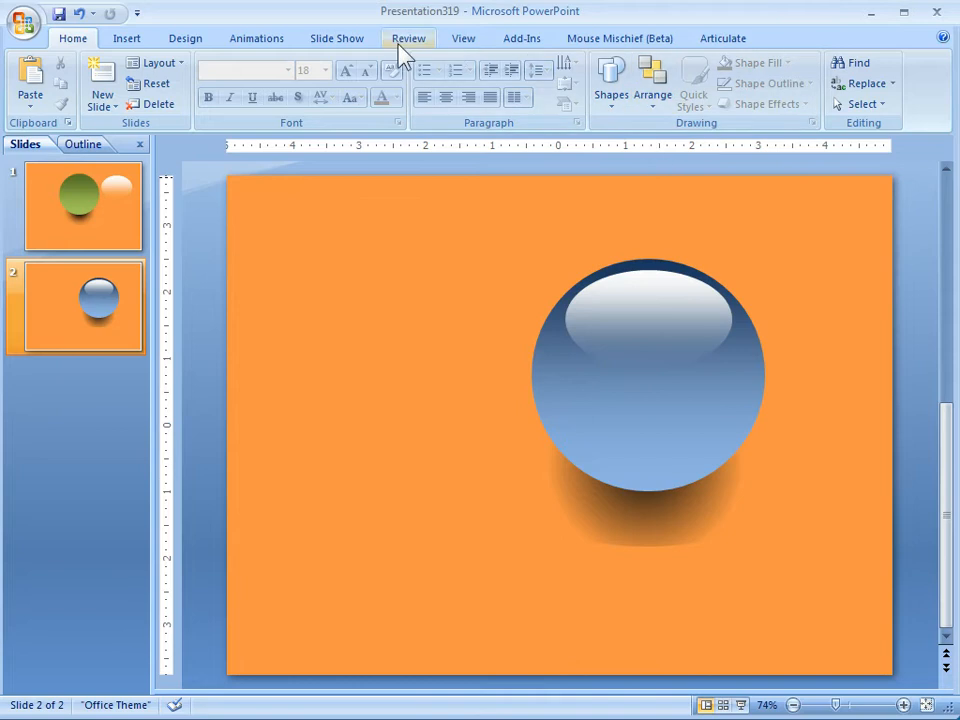
Step: Move the sphere, highlight and shadow together to the upper left area of slide 2 and deselect them
{"action": "left_click_drag", "start_coordinate": [450, 218], "coordinate": [810, 578]}
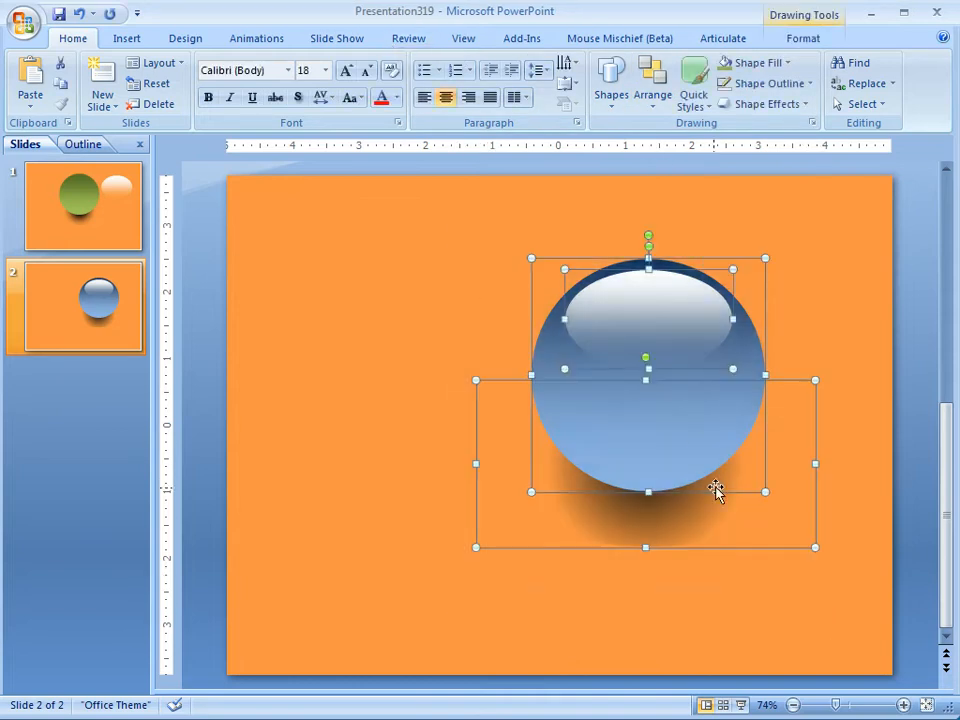
{"action": "left_click_drag", "start_coordinate": [702, 442], "coordinate": [411, 414]}
{"action": "left_click", "coordinate": [639, 579]}
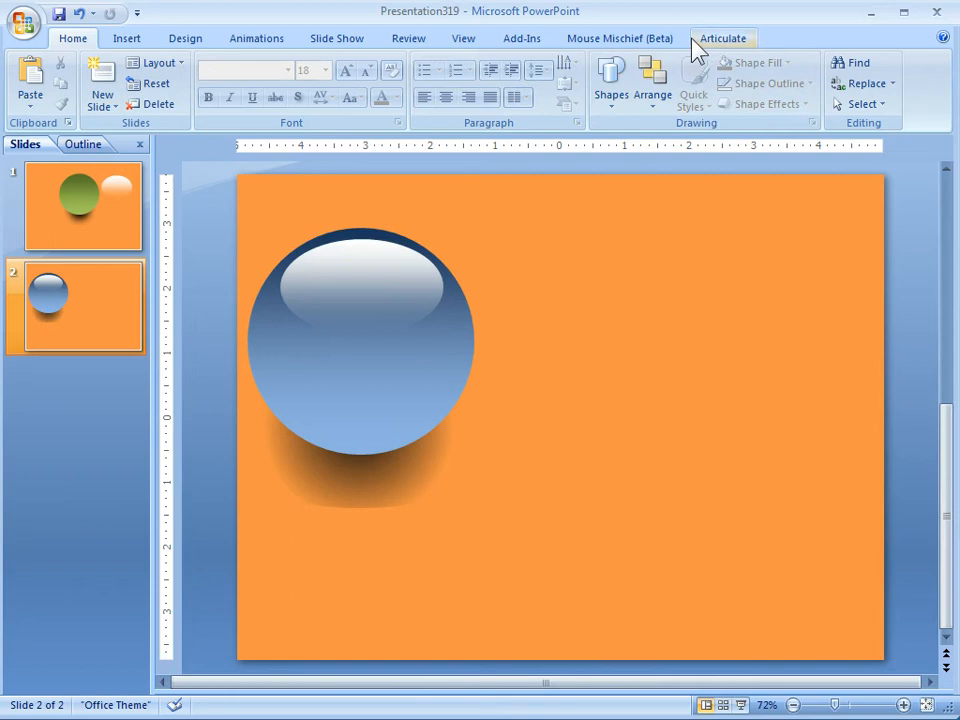
Step: Open the theme colour schemes and preview built-in alternatives such as Apex on the sphere slide
{"action": "left_click", "coordinate": [196, 40]}
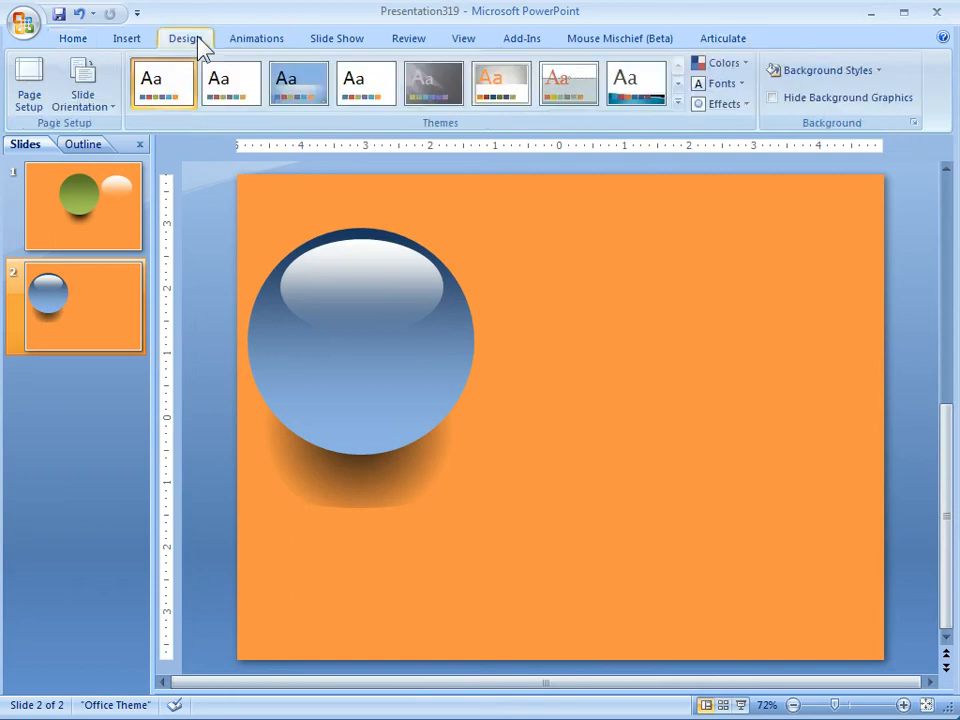
{"action": "left_click", "coordinate": [742, 64]}
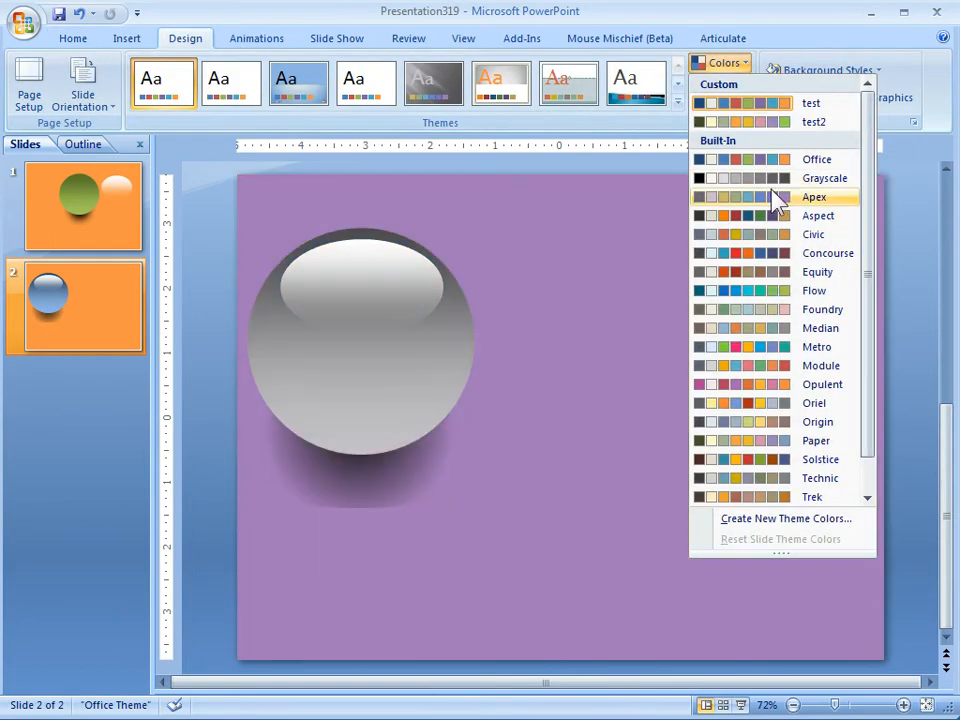